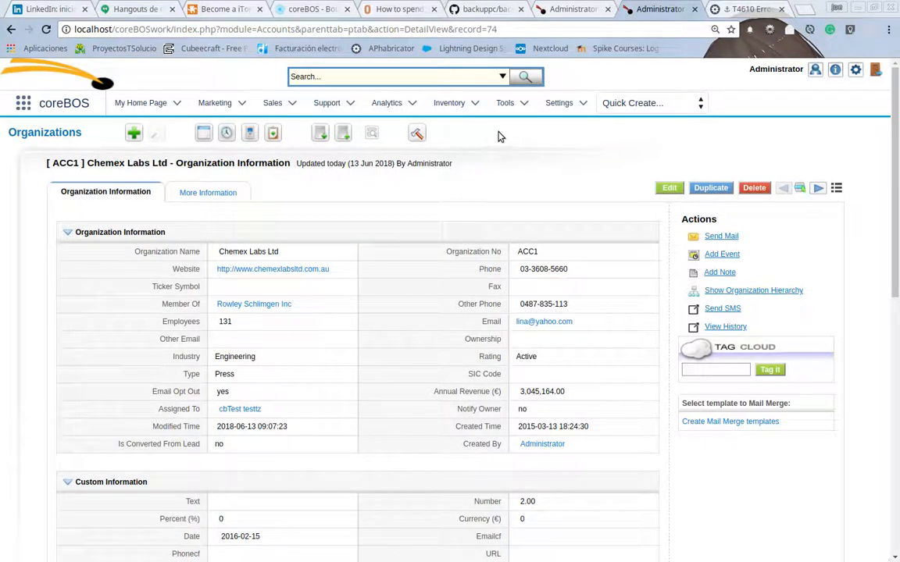
Examine the fields available as columns in the Organizations filter "new view", including the Leads fields, and leave the filter without saving.
{"action": "mouse_move", "coordinate": [279, 381]}
{"action": "left_click", "coordinate": [50, 133]}
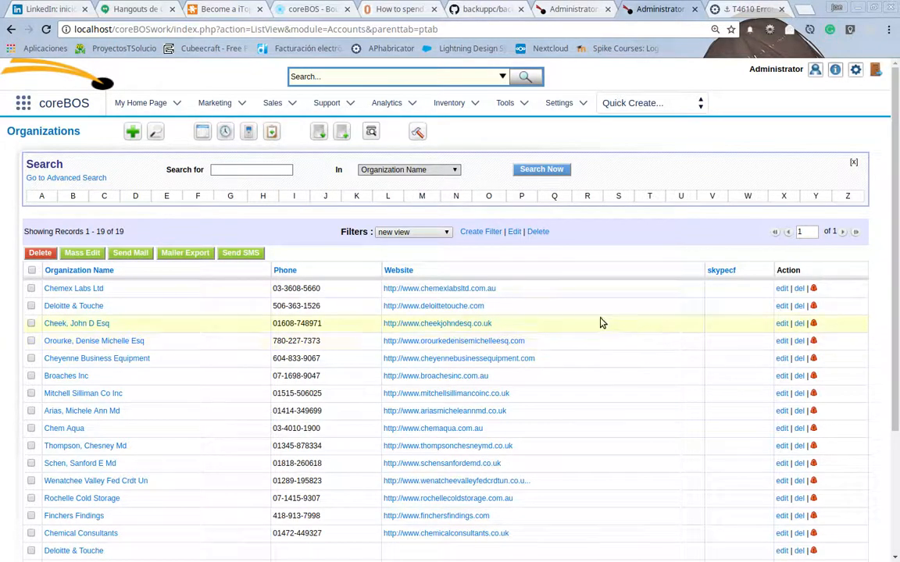
{"action": "left_click", "coordinate": [514, 233]}
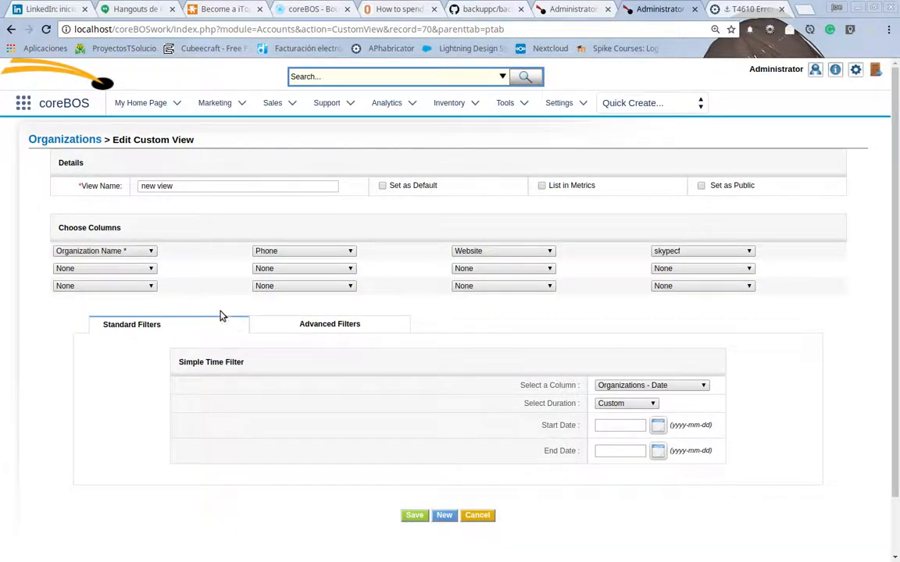
{"action": "left_click", "coordinate": [291, 267]}
{"action": "scroll", "coordinate": [312, 367], "scroll_direction": "down", "scroll_amount": 5}
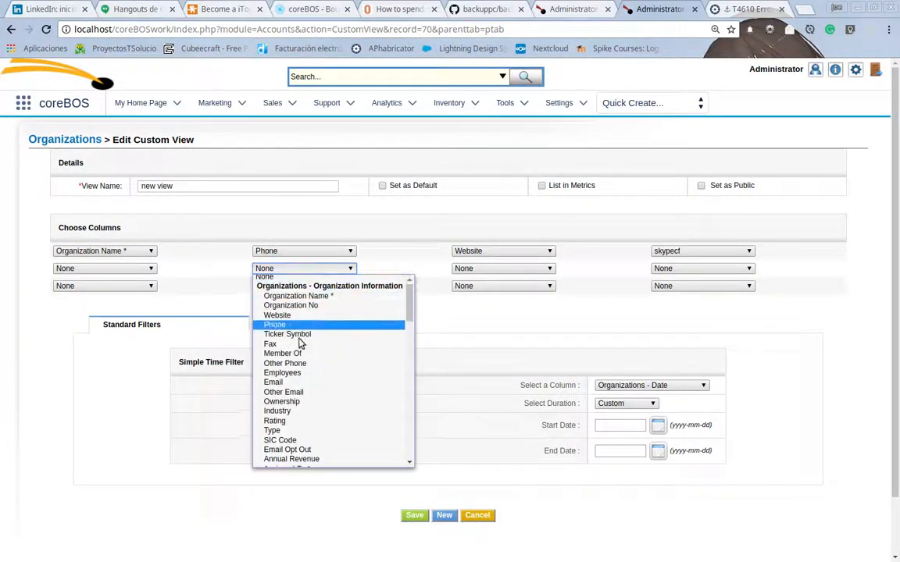
{"action": "scroll", "coordinate": [289, 350], "scroll_direction": "down", "scroll_amount": 8}
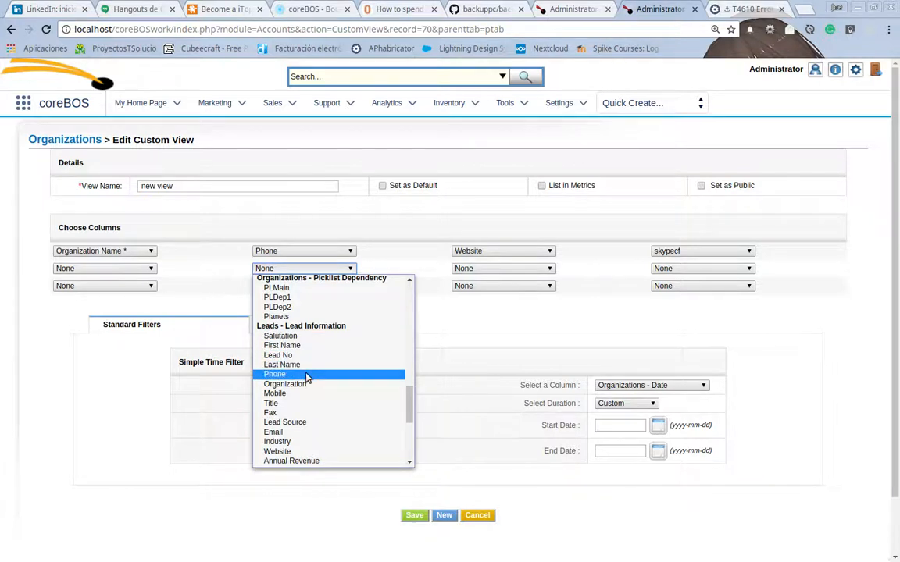
{"action": "scroll", "coordinate": [307, 378], "scroll_direction": "down", "scroll_amount": 3}
{"action": "scroll", "coordinate": [306, 378], "scroll_direction": "down", "scroll_amount": 4}
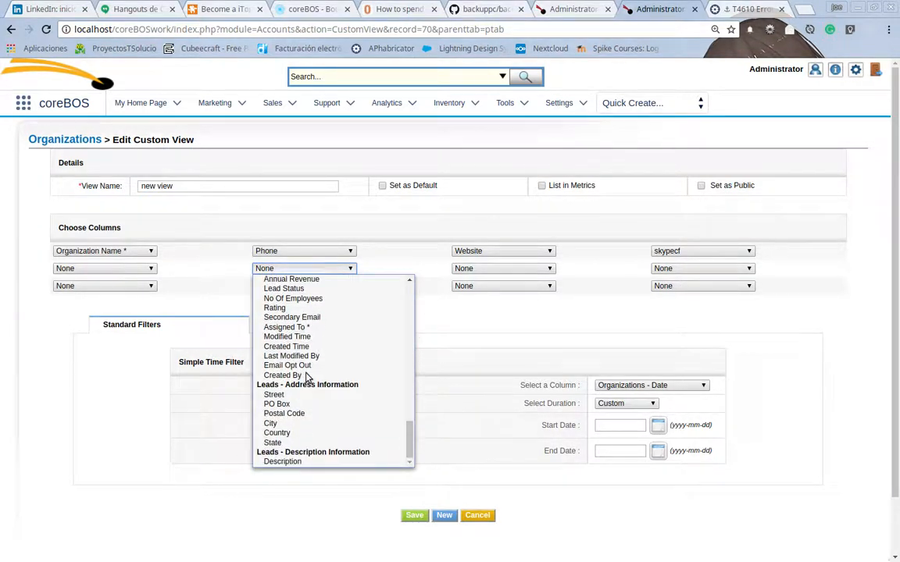
{"action": "scroll", "coordinate": [307, 378], "scroll_direction": "up", "scroll_amount": 3}
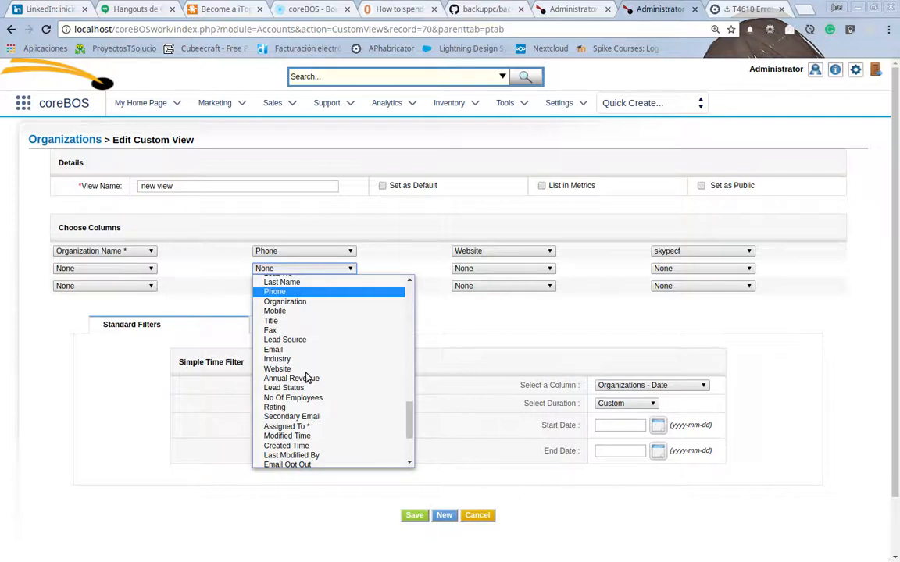
{"action": "left_click", "coordinate": [506, 495]}
{"action": "left_click", "coordinate": [491, 517]}
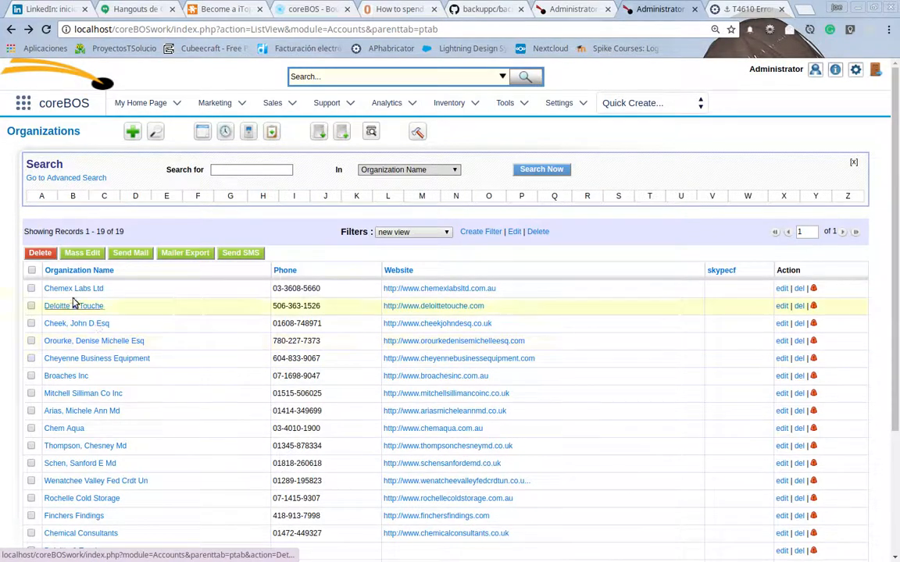
Add a Contacts block for the related module Contacts after Organization Information in the Organizations layout.
{"action": "left_click", "coordinate": [76, 289]}
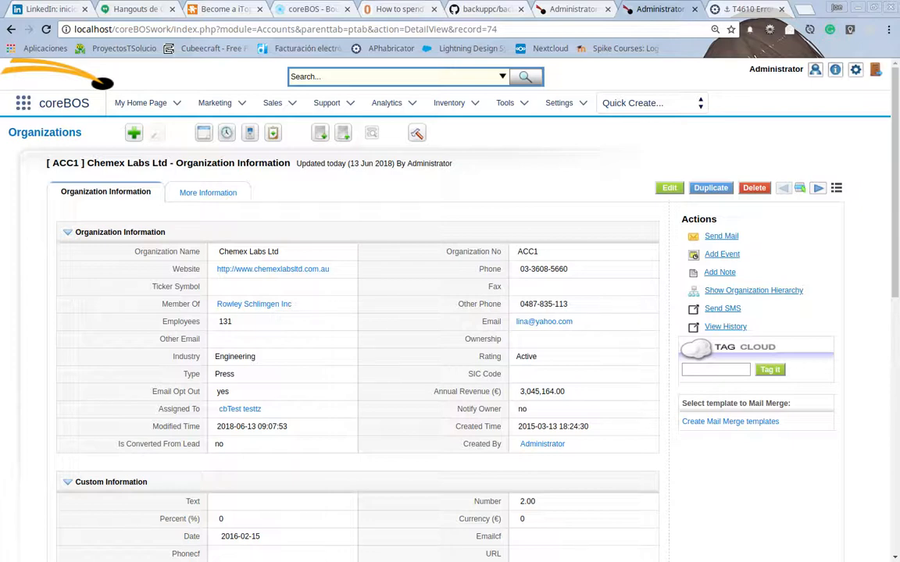
{"action": "left_click", "coordinate": [416, 134]}
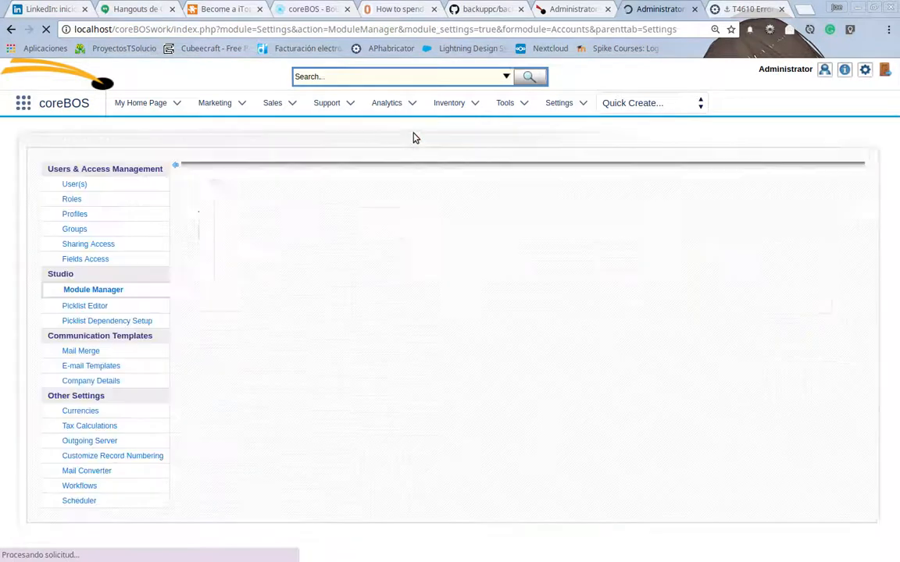
{"action": "left_click", "coordinate": [297, 256]}
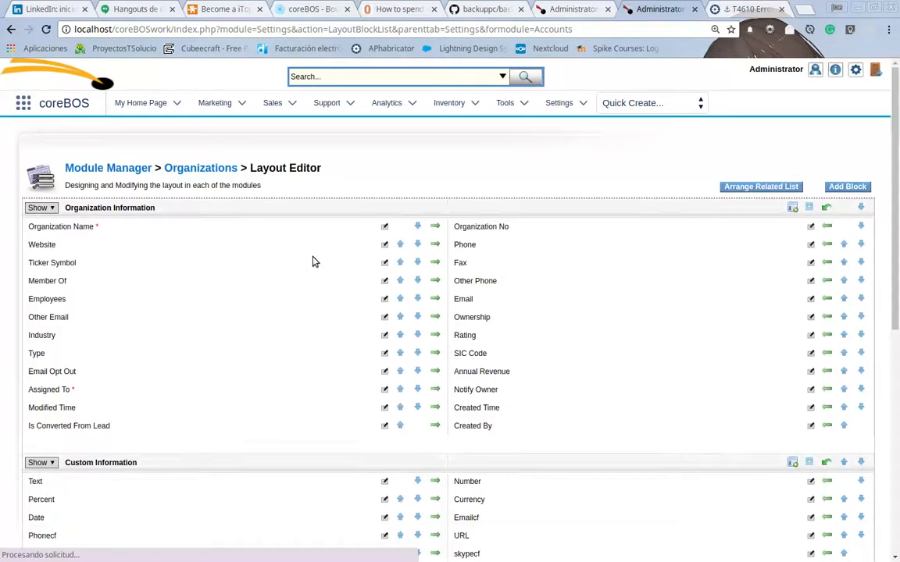
{"action": "left_click", "coordinate": [838, 190]}
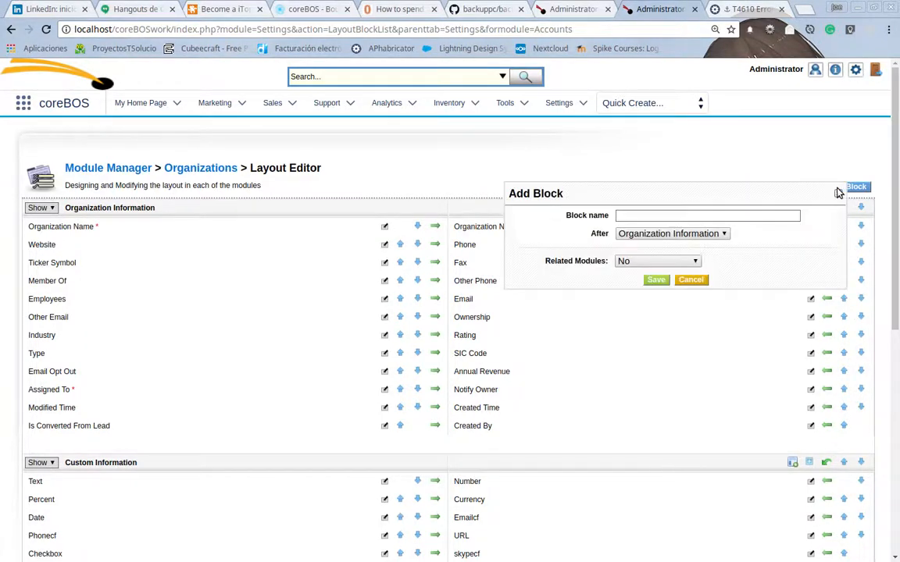
{"action": "left_click", "coordinate": [640, 263]}
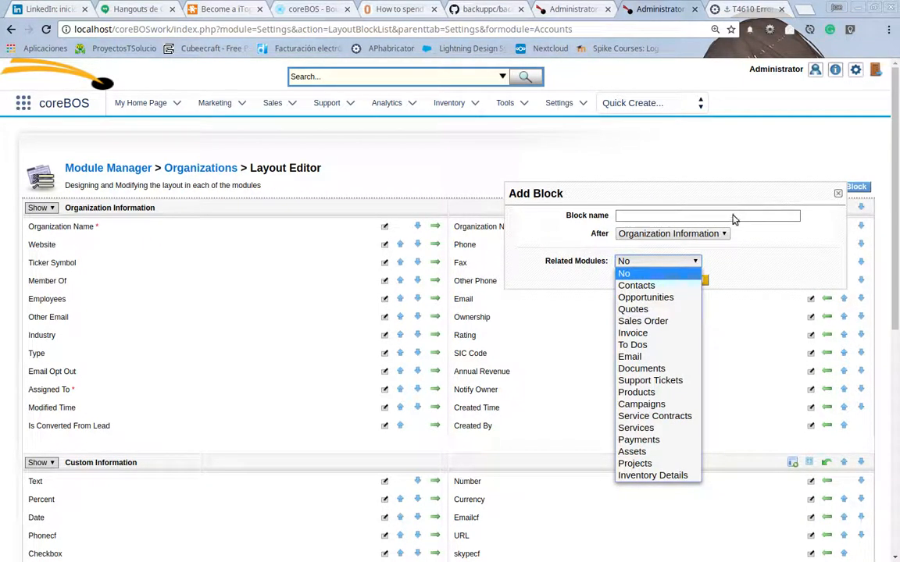
{"action": "left_click", "coordinate": [648, 285]}
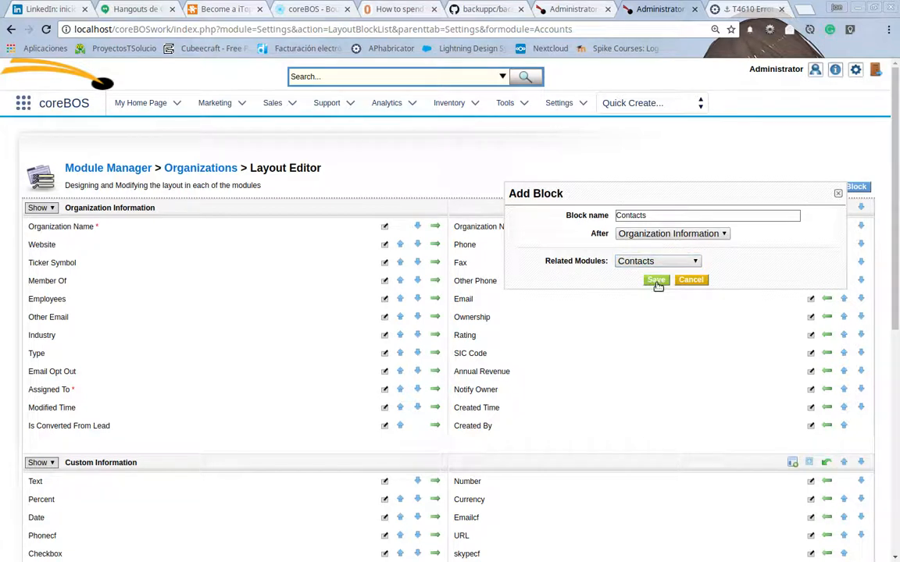
{"action": "left_click", "coordinate": [657, 283]}
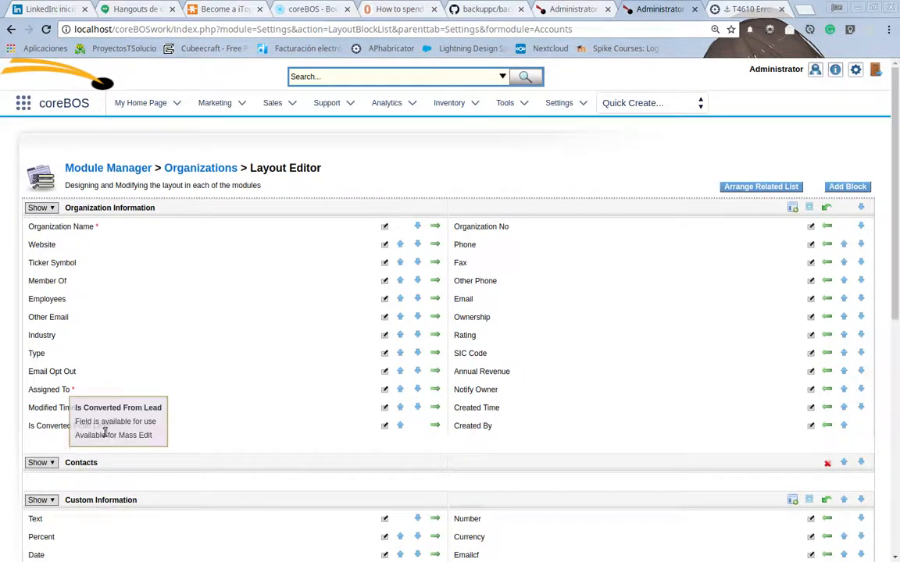
Open the Chemex Labs Ltd organization record and examine its Contacts block alongside the Custom Information fields.
{"action": "mouse_move", "coordinate": [243, 107]}
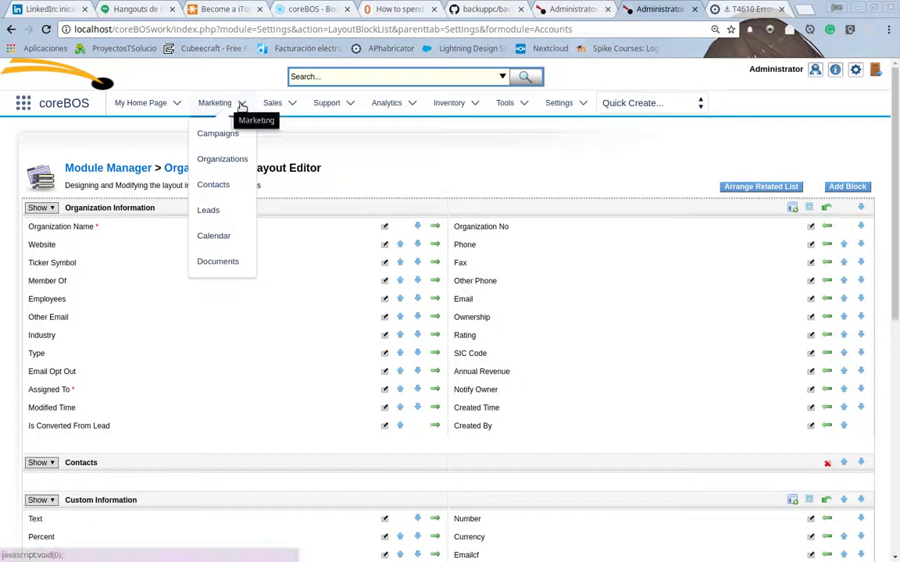
{"action": "mouse_move", "coordinate": [275, 104]}
{"action": "left_click", "coordinate": [273, 160]}
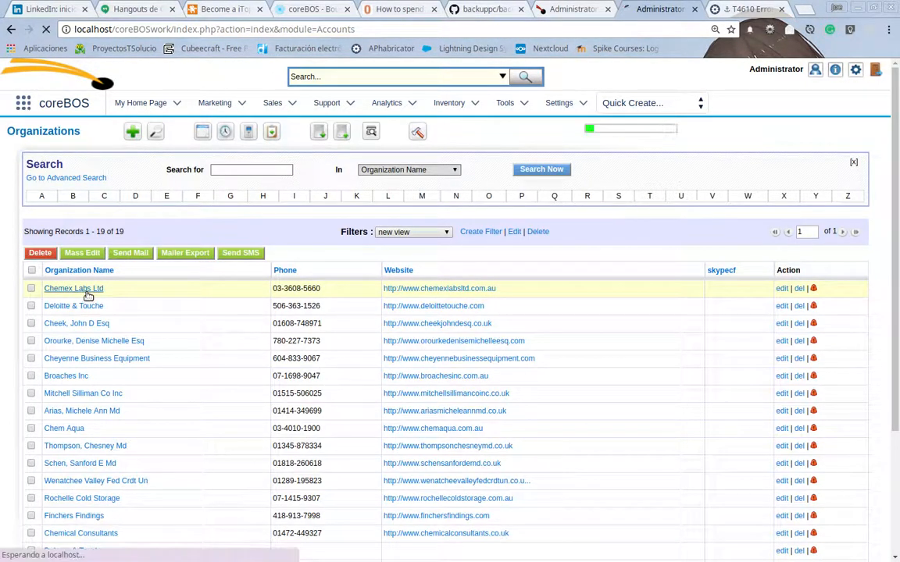
{"action": "left_click", "coordinate": [87, 290]}
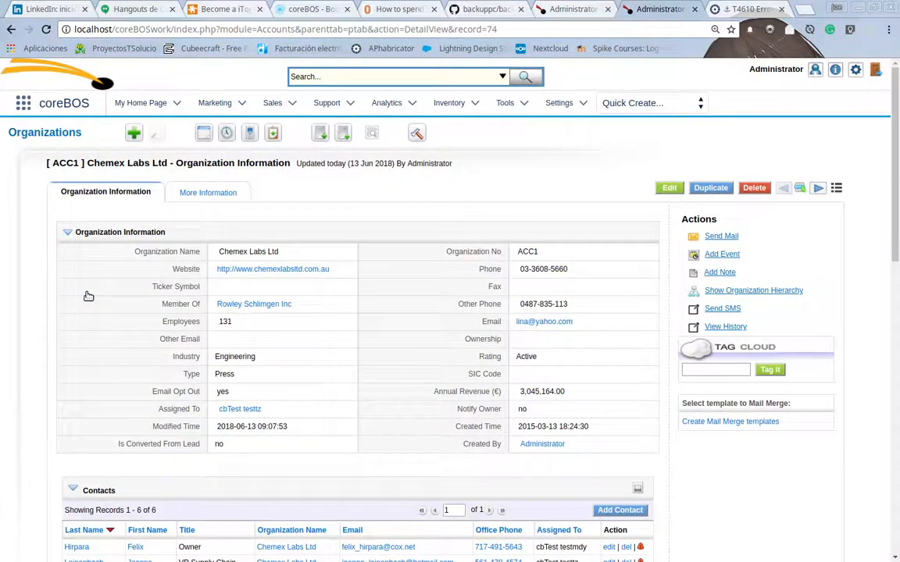
{"action": "scroll", "coordinate": [86, 351], "scroll_direction": "down", "scroll_amount": 4}
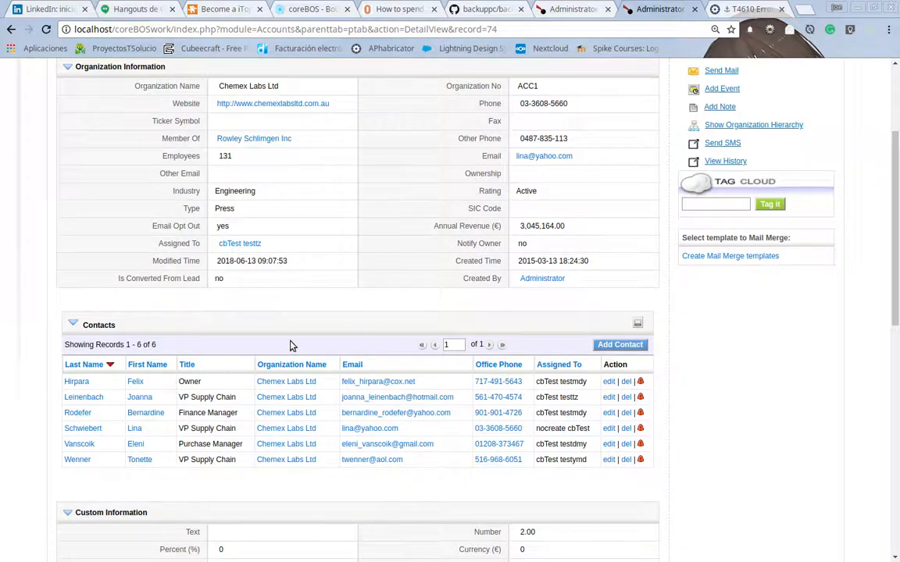
{"action": "scroll", "coordinate": [363, 386], "scroll_direction": "down", "scroll_amount": 1}
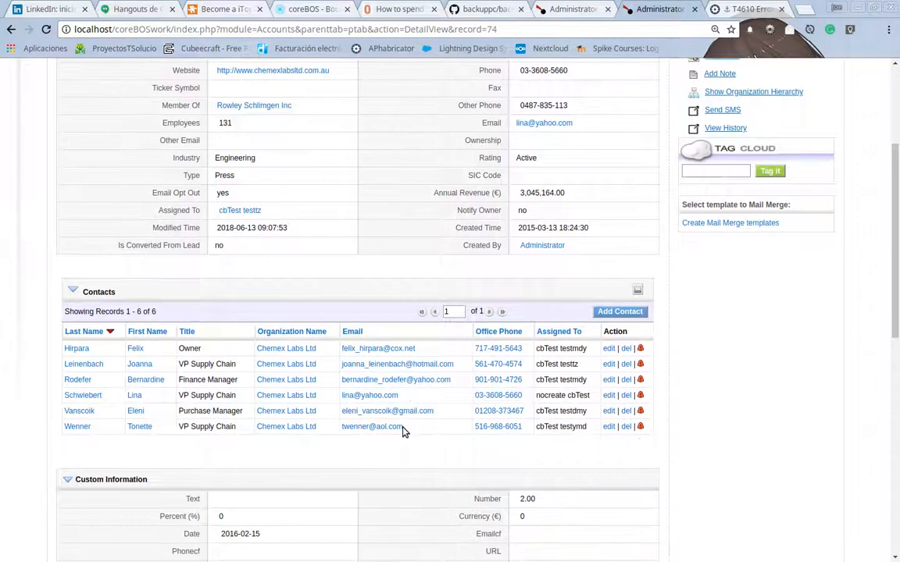
{"action": "scroll", "coordinate": [208, 446], "scroll_direction": "down", "scroll_amount": 2}
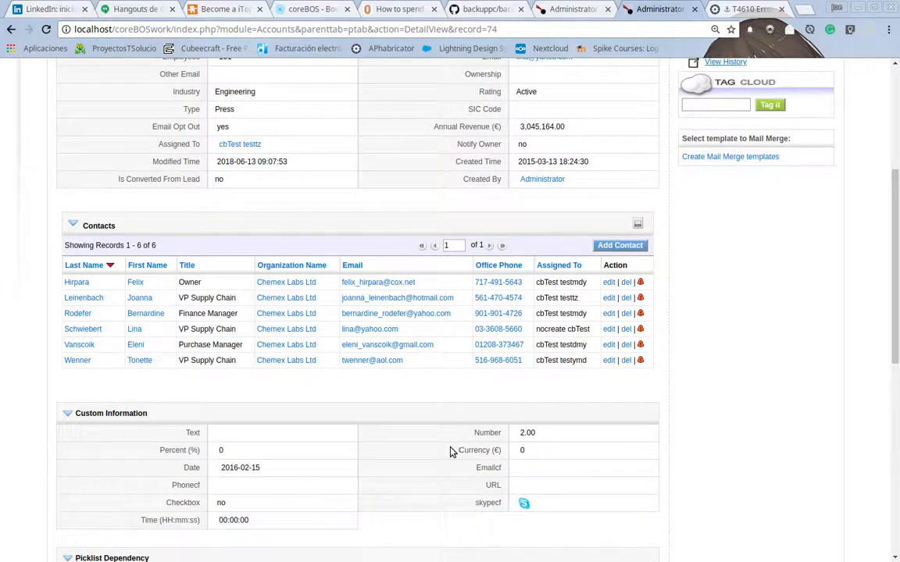
{"action": "double_click", "coordinate": [191, 434]}
{"action": "left_click_drag", "start_coordinate": [123, 282], "coordinate": [145, 282]}
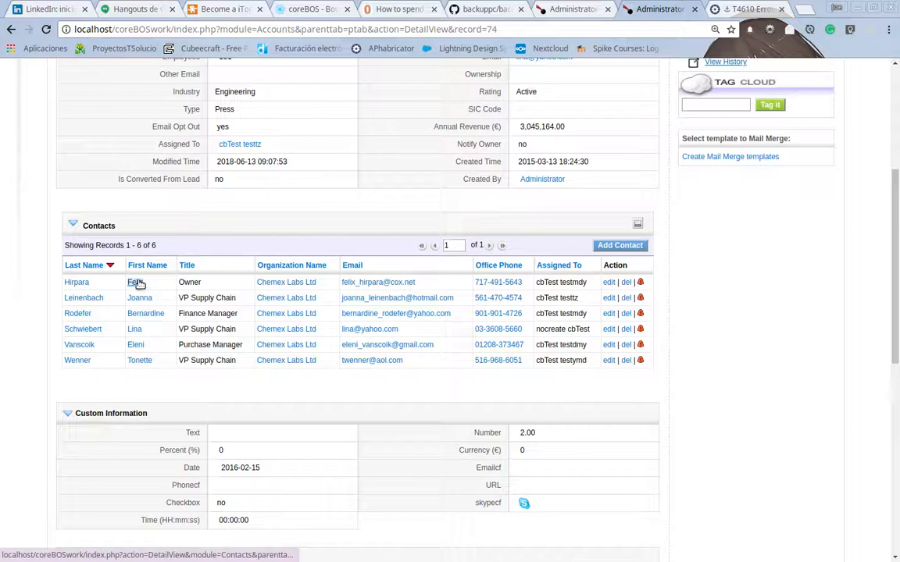
{"action": "mouse_move", "coordinate": [257, 435]}
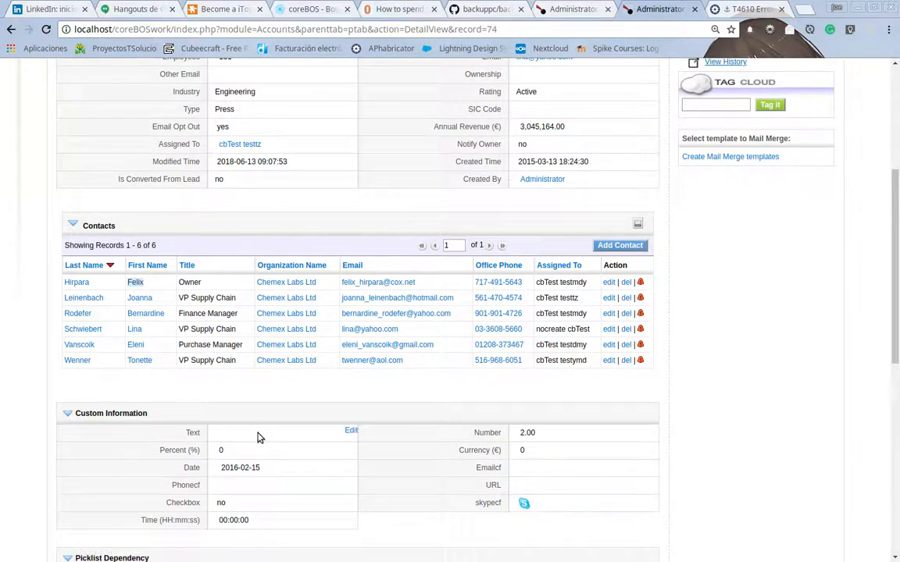
Create and save a new workflow for the Organizations module with the description FillInContactInfo.
{"action": "scroll", "coordinate": [352, 203], "scroll_direction": "up", "scroll_amount": 5}
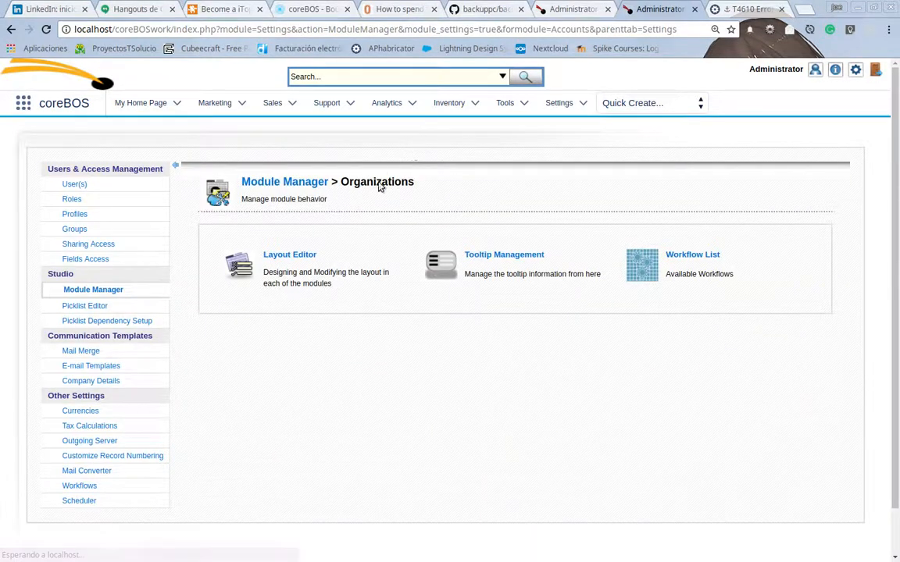
{"action": "left_click", "coordinate": [301, 255]}
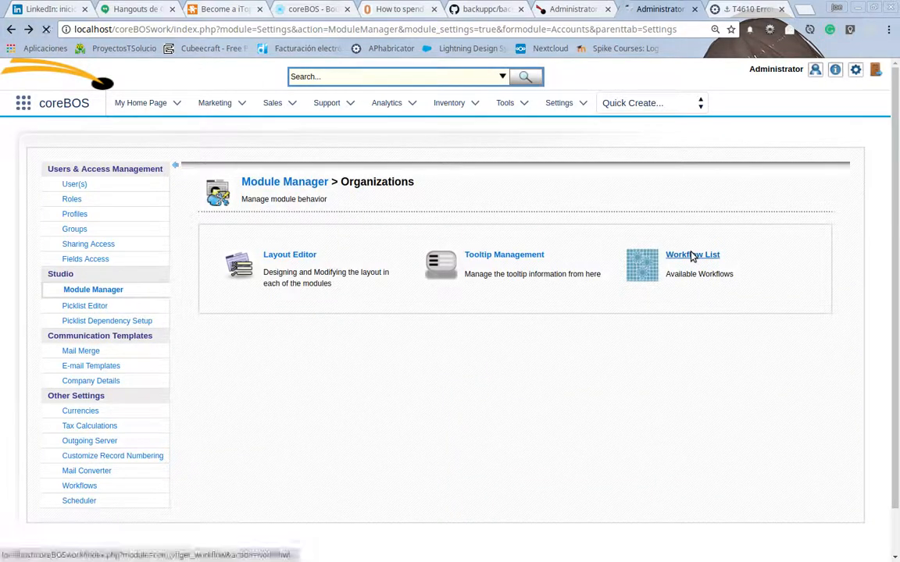
{"action": "left_click", "coordinate": [693, 255]}
{"action": "left_click", "coordinate": [808, 253]}
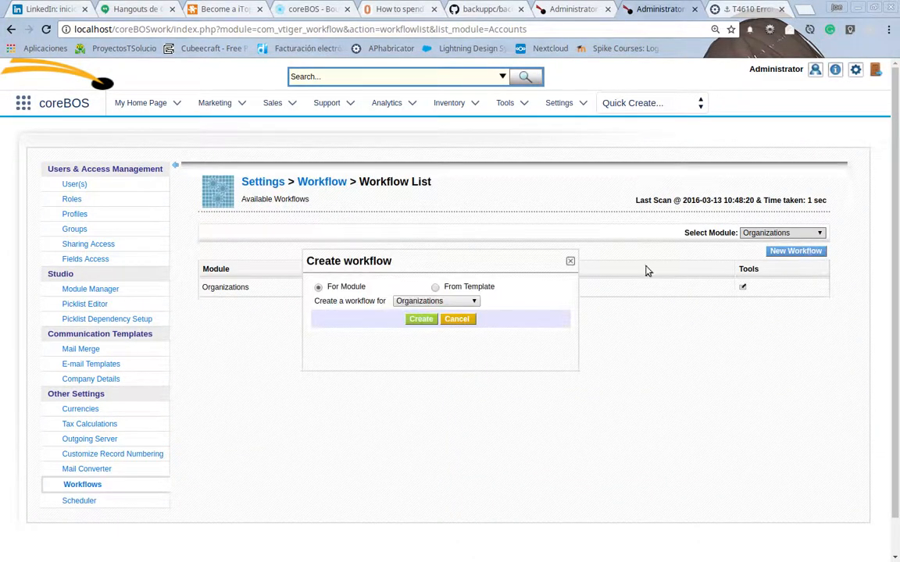
{"action": "left_click", "coordinate": [420, 319]}
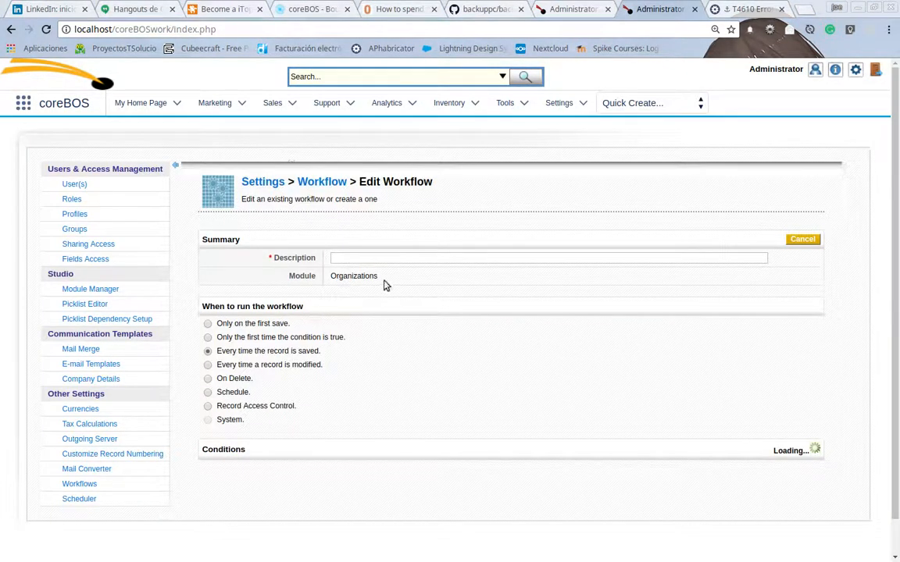
{"action": "left_click", "coordinate": [375, 259]}
{"action": "type", "text": "FillInContactInfo"}
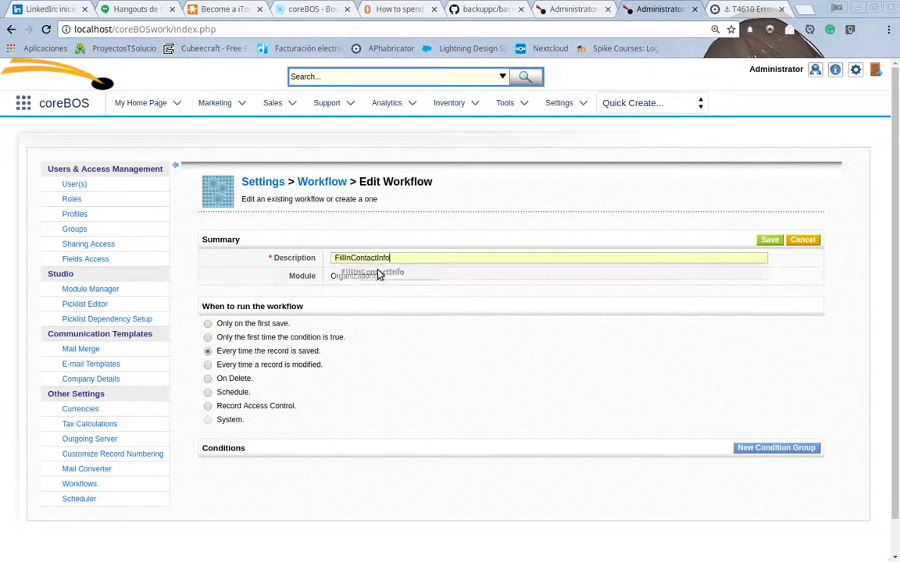
{"action": "left_click", "coordinate": [379, 271]}
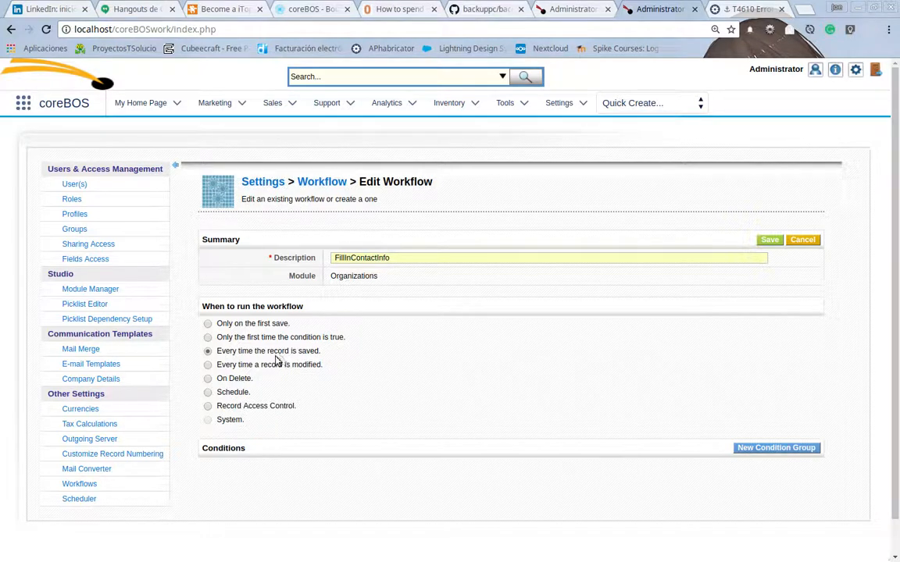
{"action": "left_click", "coordinate": [771, 240]}
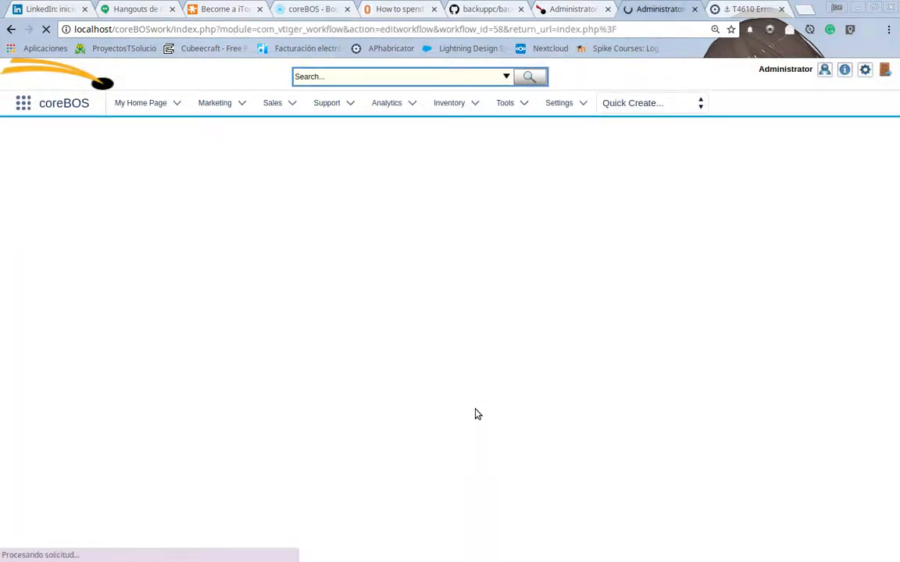
Create an Update Fields task titled FillInContactInfo in the workflow, with the evaluation of conditions on execution turned off.
{"action": "scroll", "coordinate": [476, 412], "scroll_direction": "down", "scroll_amount": 2}
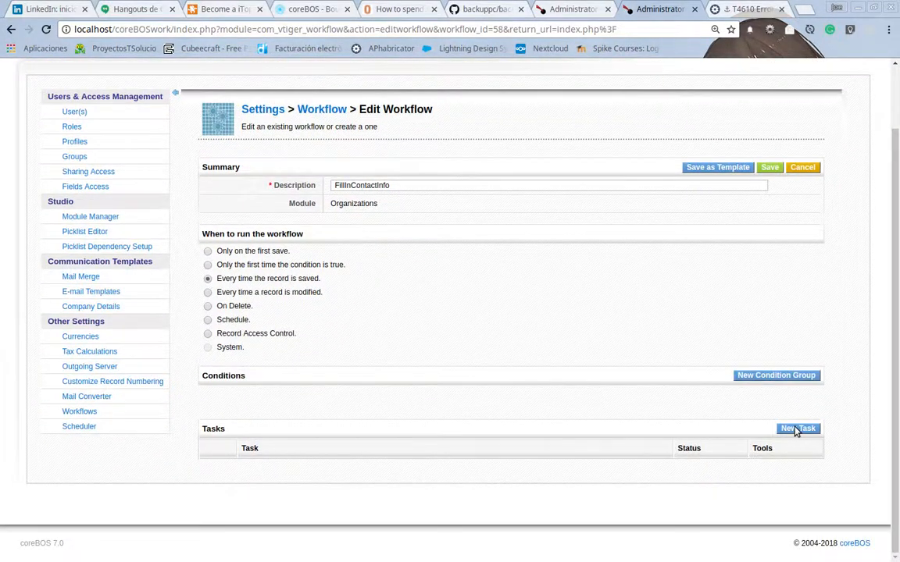
{"action": "left_click", "coordinate": [796, 429]}
{"action": "left_click", "coordinate": [446, 303]}
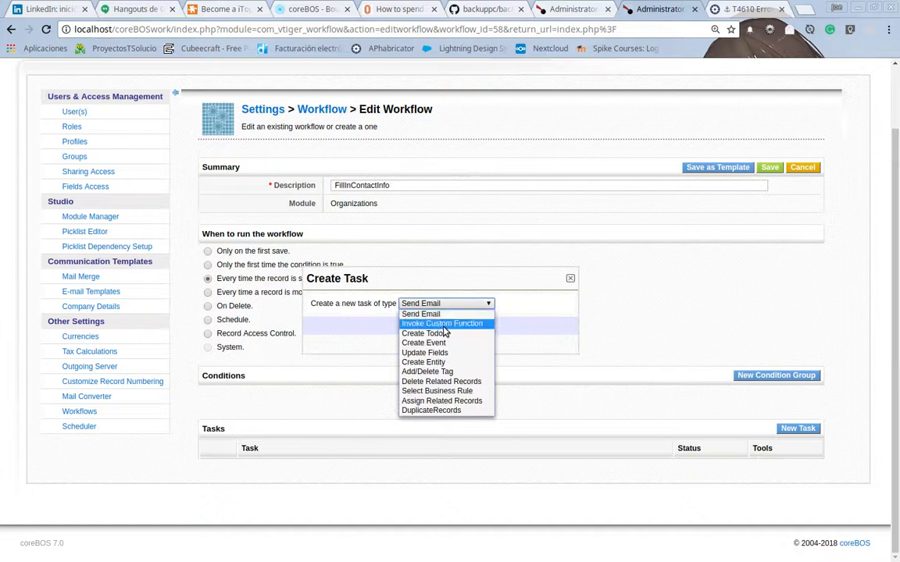
{"action": "left_click", "coordinate": [435, 353]}
{"action": "left_click", "coordinate": [422, 326]}
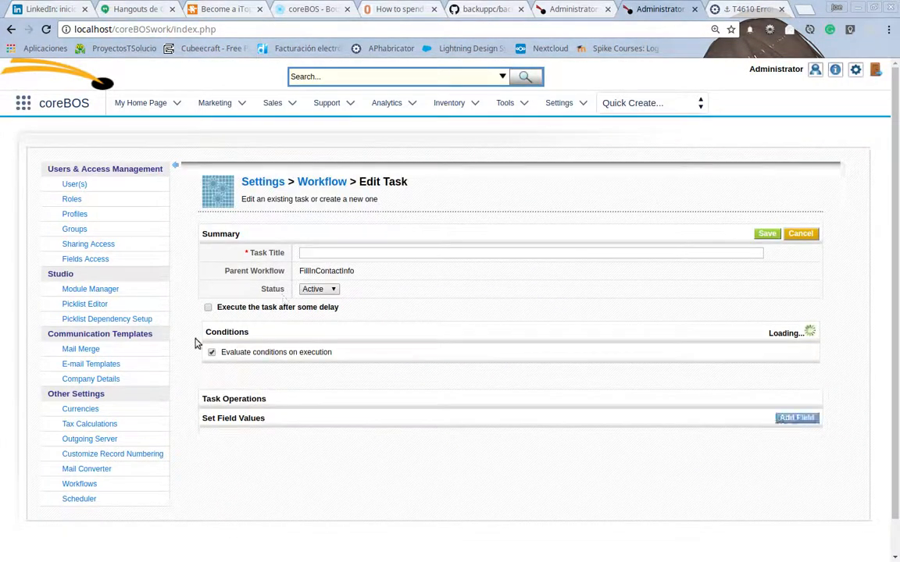
{"action": "middle_click", "coordinate": [324, 256]}
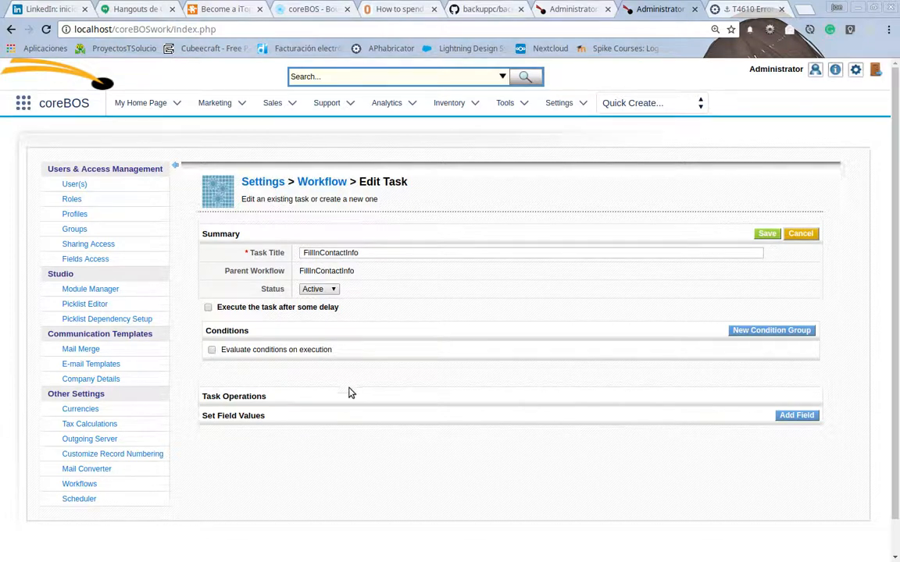
Add a field to the task's Set Field Values section and choose Currency as the field to update.
{"action": "left_click", "coordinate": [796, 417]}
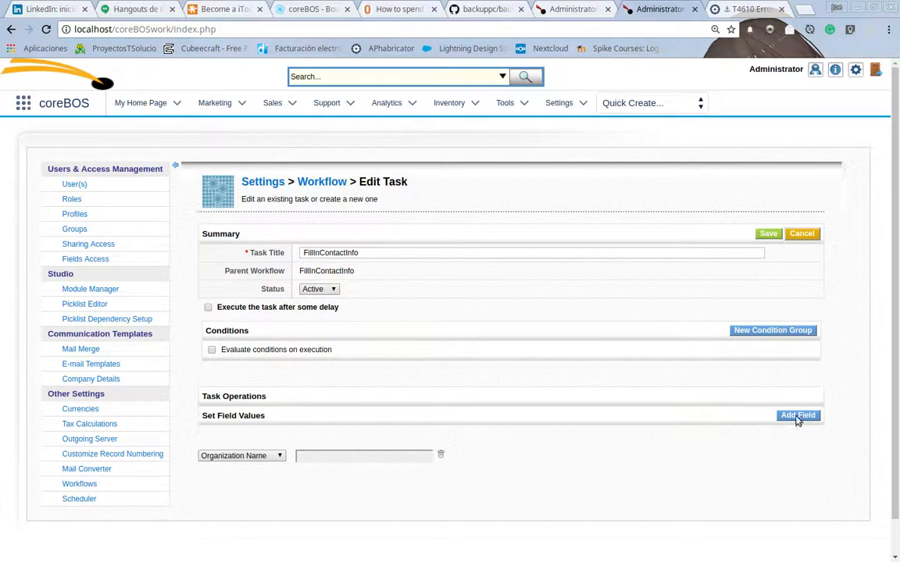
{"action": "left_click", "coordinate": [222, 458]}
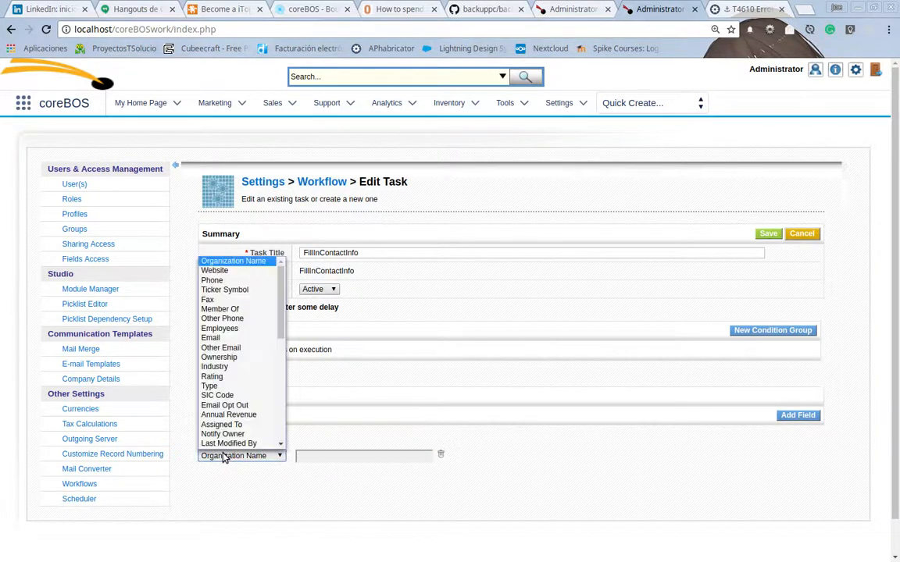
{"action": "scroll", "coordinate": [240, 402], "scroll_direction": "down", "scroll_amount": 4}
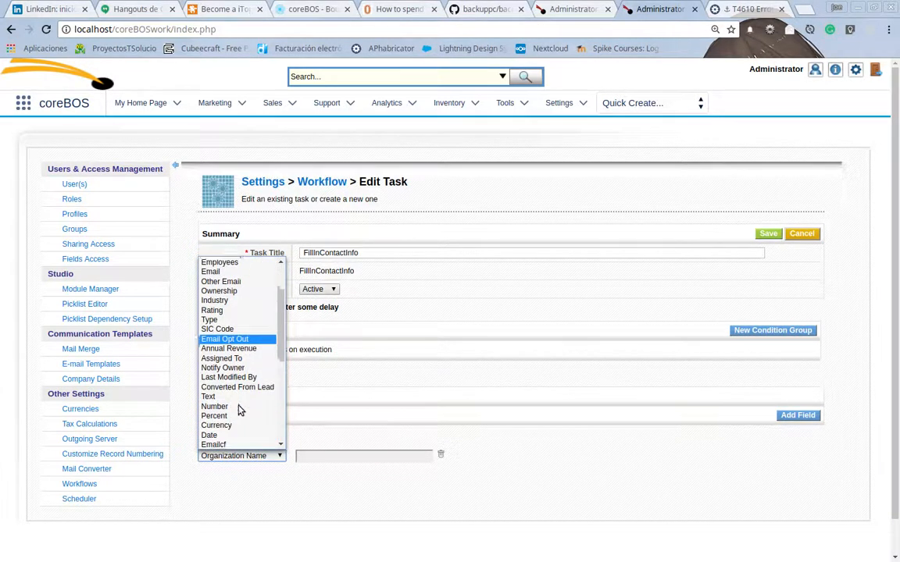
{"action": "left_click", "coordinate": [240, 393]}
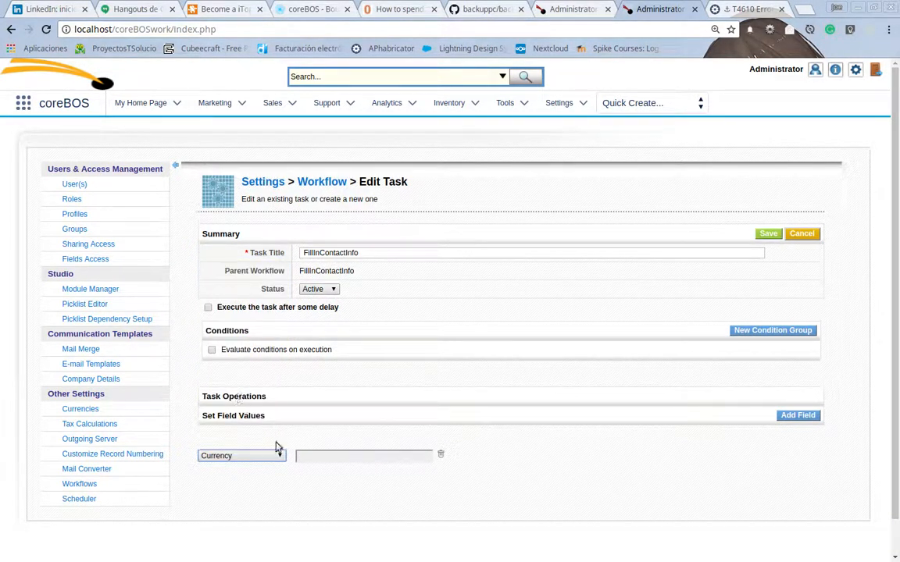
Make the Currency value an expression and insert the aggregation function template into it.
{"action": "left_click", "coordinate": [367, 456]}
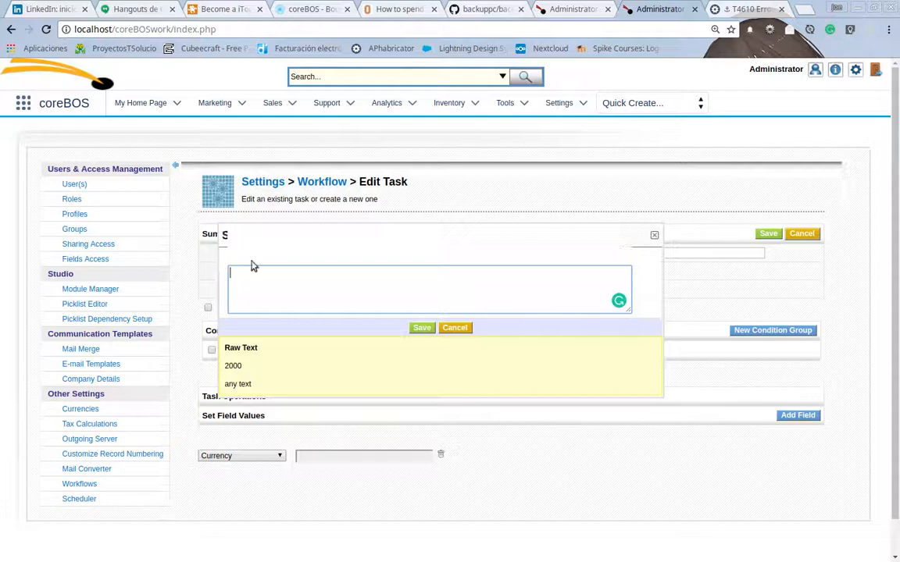
{"action": "left_click", "coordinate": [254, 257]}
{"action": "left_click", "coordinate": [256, 286]}
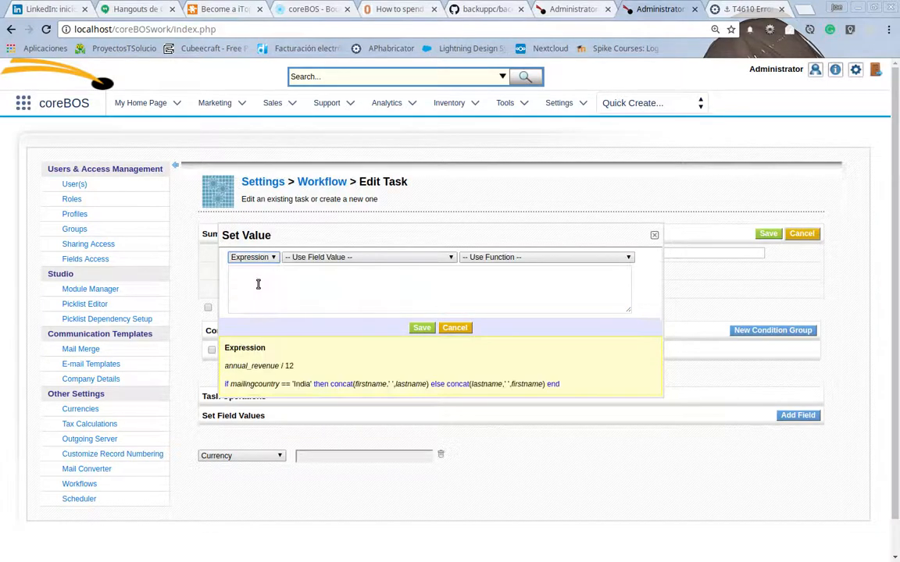
{"action": "left_click", "coordinate": [536, 259]}
{"action": "scroll", "coordinate": [556, 325], "scroll_direction": "down", "scroll_amount": 5}
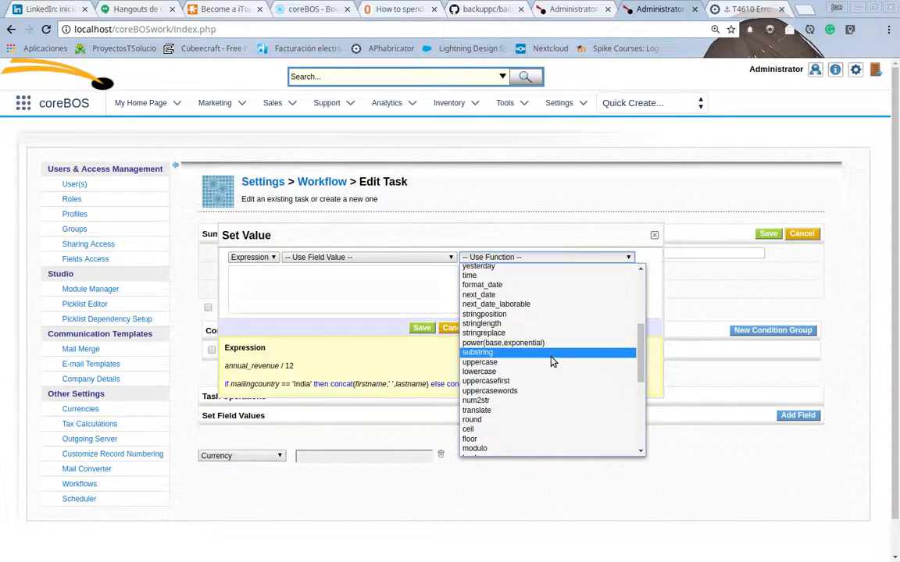
{"action": "scroll", "coordinate": [552, 355], "scroll_direction": "down", "scroll_amount": 3}
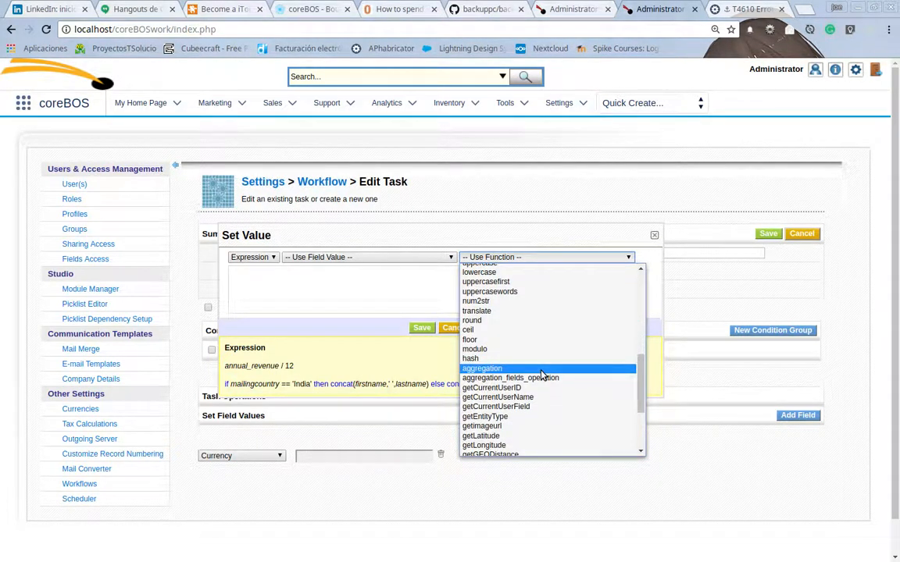
{"action": "left_click", "coordinate": [547, 369]}
Replace the operation placeholder in the aggregation expression with 'sum' and the RelatedModule placeholder with 'Invoice'.
{"action": "double_click", "coordinate": [316, 272]}
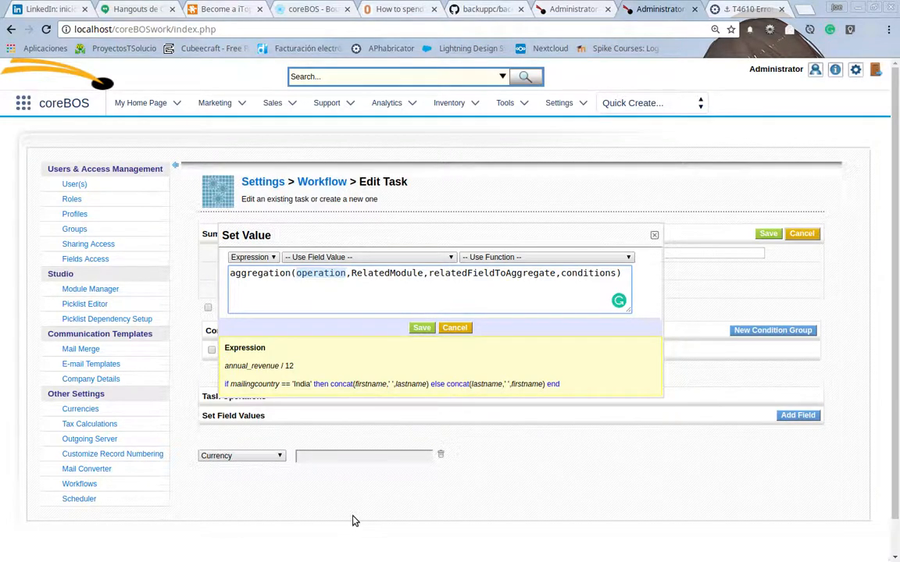
{"action": "type", "text": "'sum"}
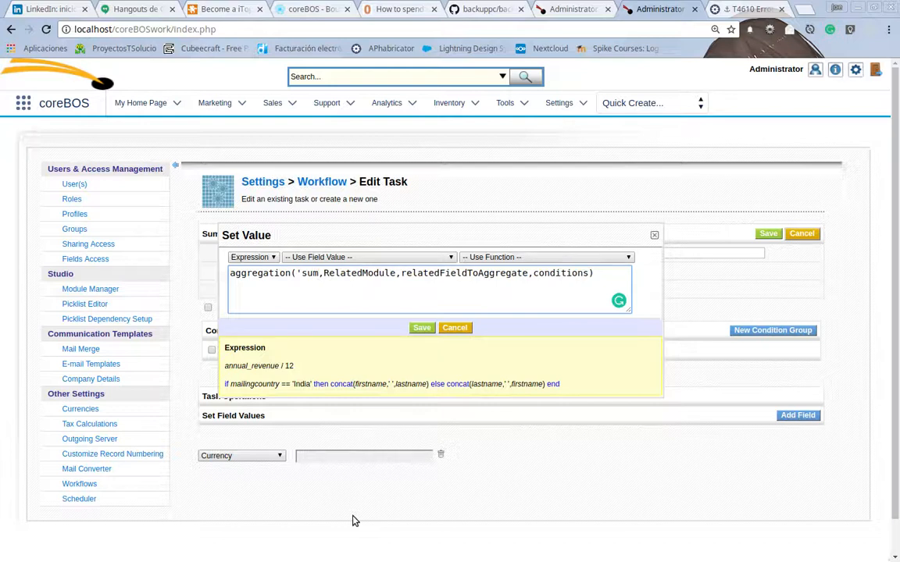
{"action": "type", "text": "'"}
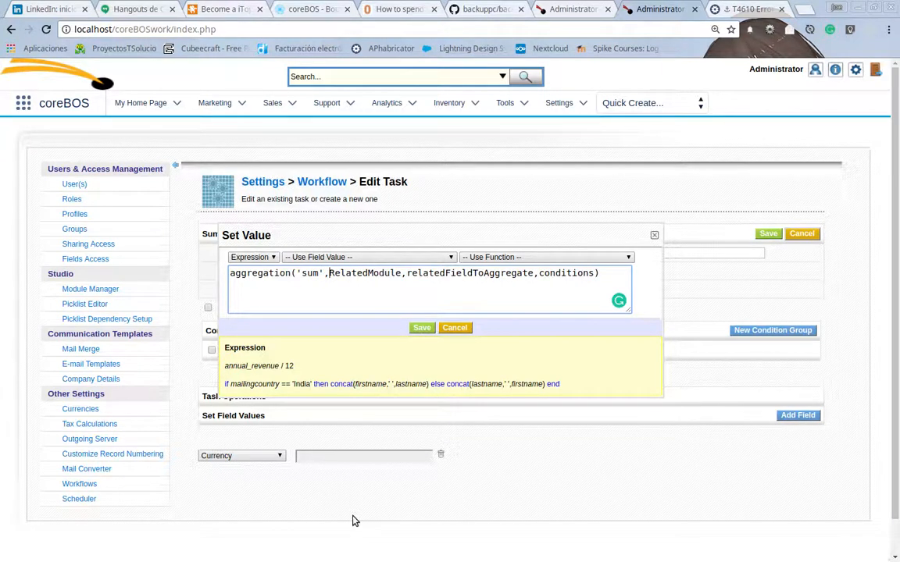
{"action": "key", "text": "ctrl+shift+Right"}
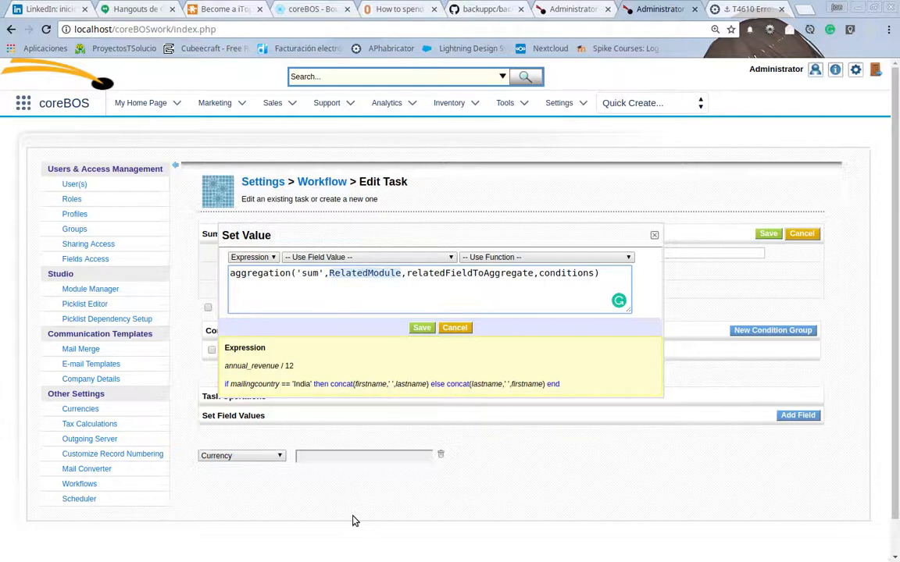
{"action": "type", "text": "'Invoice"}
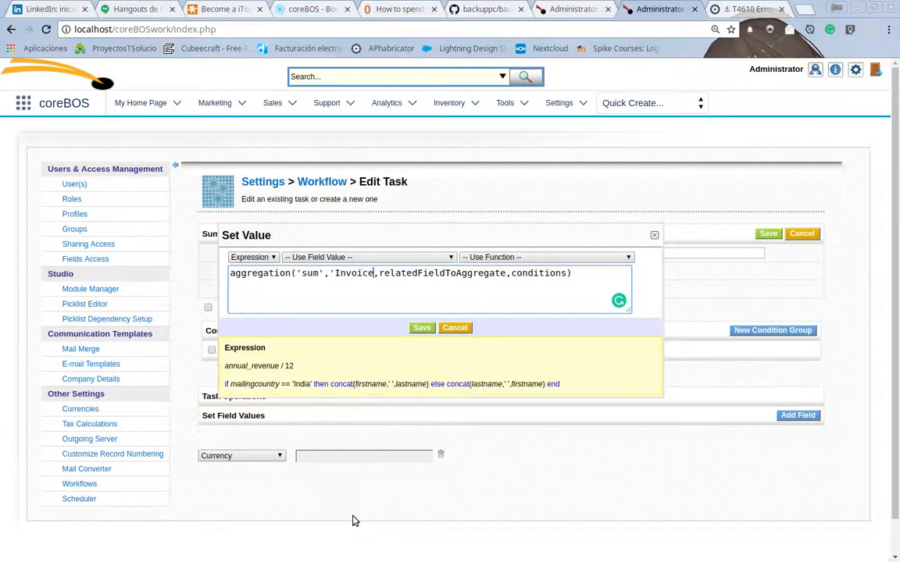
{"action": "type", "text": "'"}
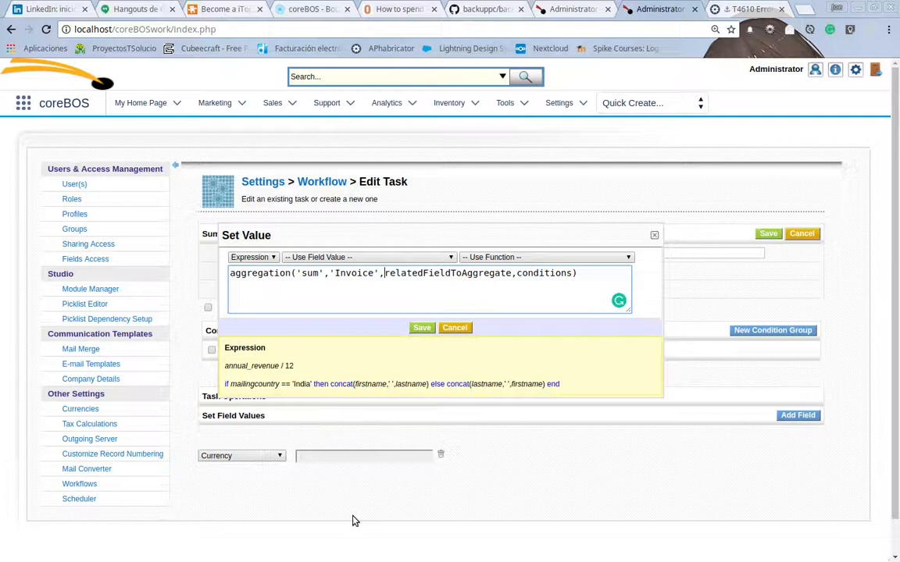
Replace the relatedFieldToAggregate placeholder in the aggregation expression with 'hdnGrandTotal'.
{"action": "key", "text": "ctrl+shift+Right"}
{"action": "type", "text": "'"}
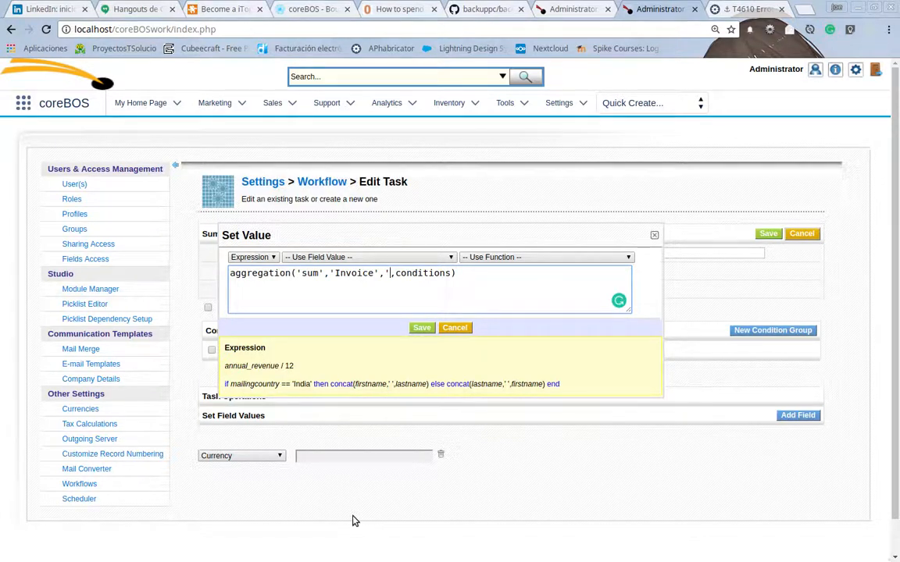
{"action": "type", "text": "hdnS"}
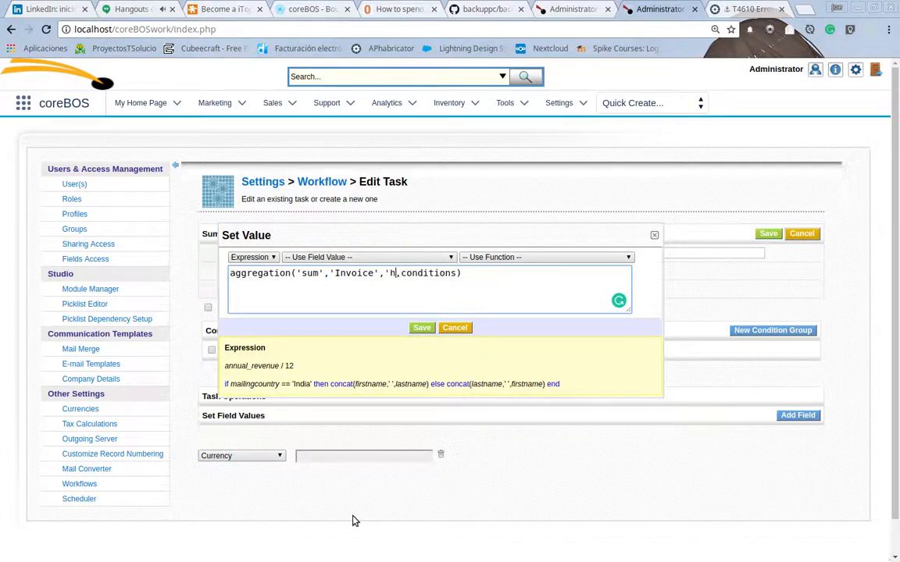
{"action": "type", "text": "ubTot"}
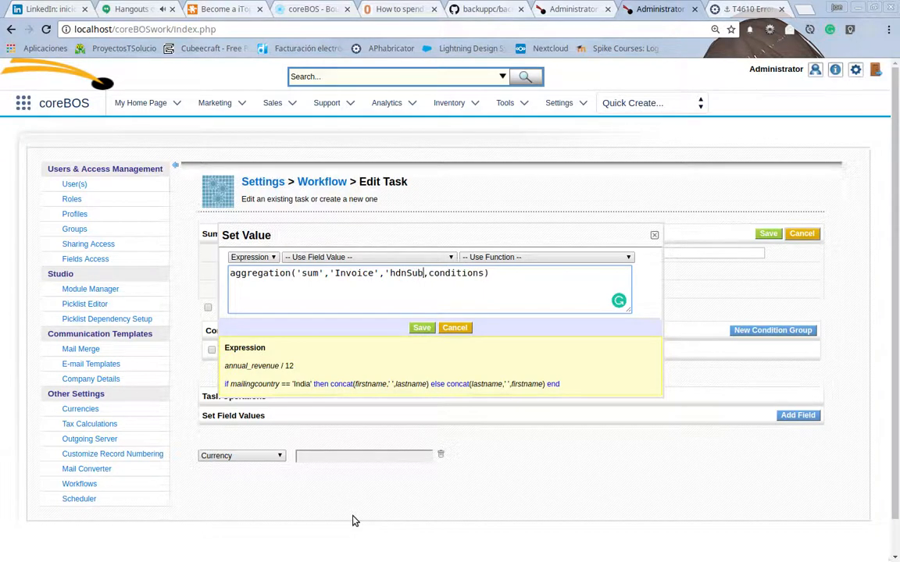
{"action": "key", "text": "BackSpace"}
{"action": "key", "text": "BackSpace"}
{"action": "key", "text": "BackSpace"}
{"action": "key", "text": "BackSpace"}
{"action": "key", "text": "BackSpace"}
{"action": "key", "text": "BackSpace"}
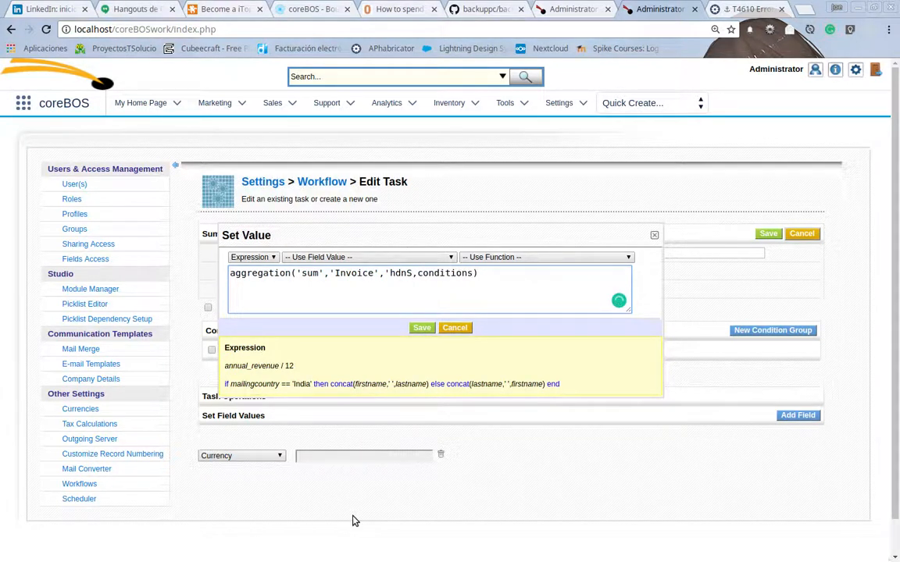
{"action": "type", "text": "GrandTotal"}
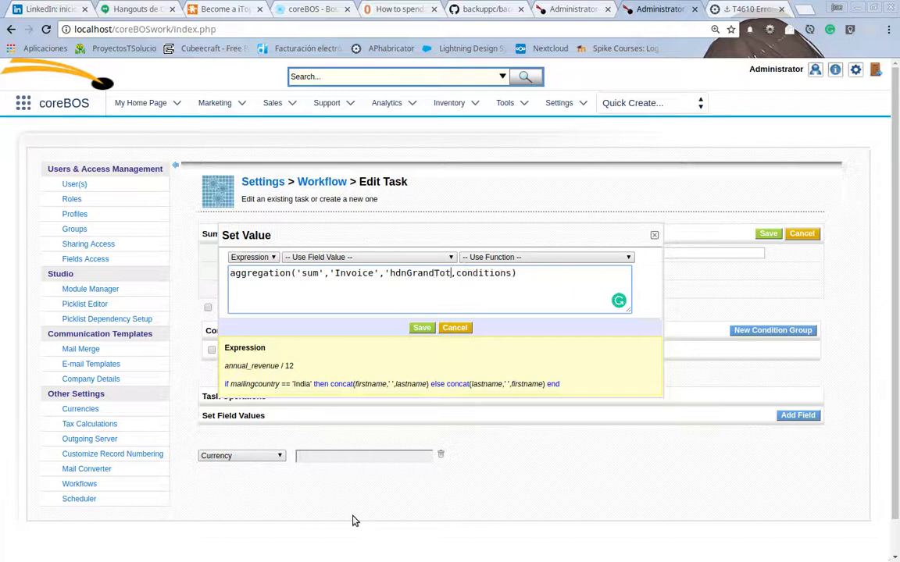
{"action": "type", "text": "'"}
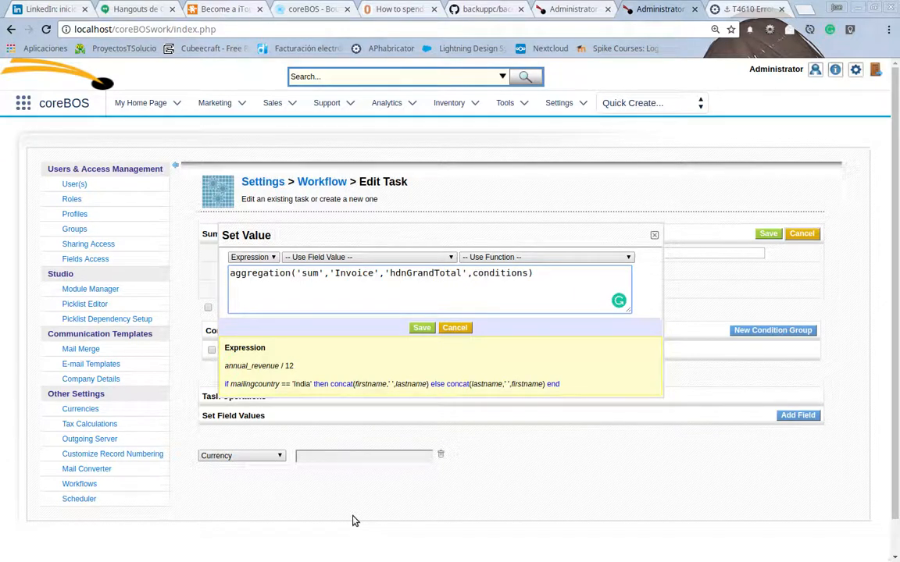
Delete the conditions placeholder from the aggregation expression, and save both the expression and the task.
{"action": "key", "text": "ctrl+shift+Right"}
{"action": "key", "text": "BackSpace"}
{"action": "left_click", "coordinate": [422, 328]}
{"action": "left_click", "coordinate": [768, 236]}
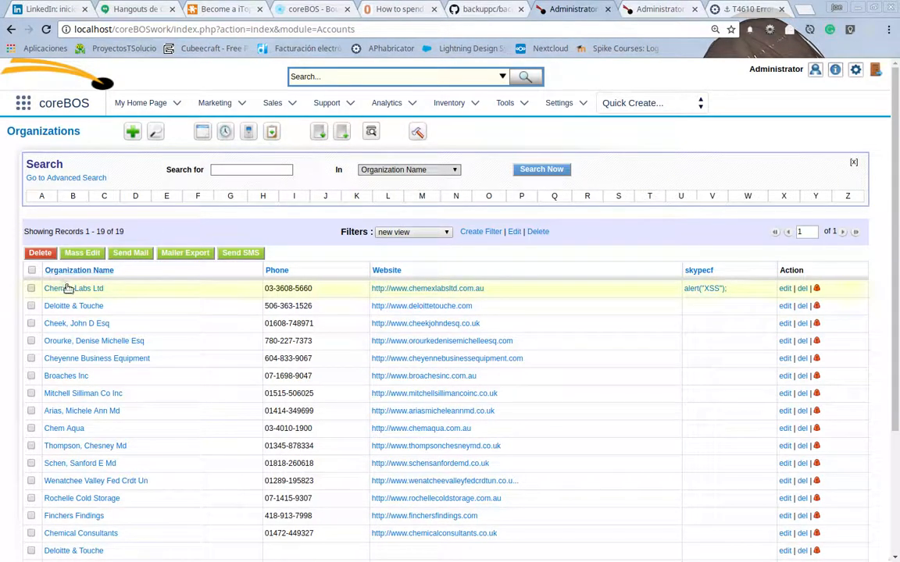
Open the Chemex Labs Ltd organization record and examine the Currency field under Custom Information.
{"action": "left_click", "coordinate": [69, 289]}
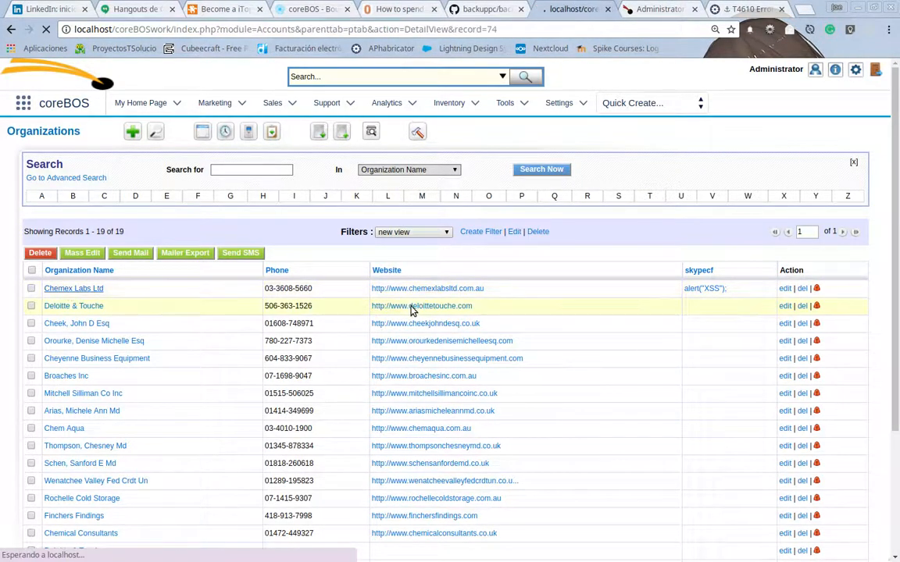
{"action": "scroll", "coordinate": [412, 311], "scroll_direction": "down", "scroll_amount": 3}
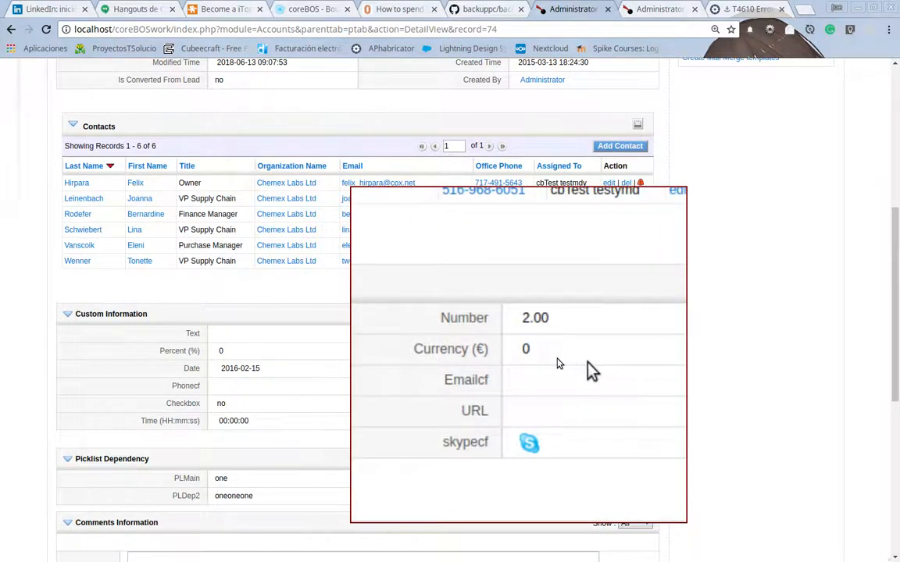
{"action": "left_click", "coordinate": [502, 352]}
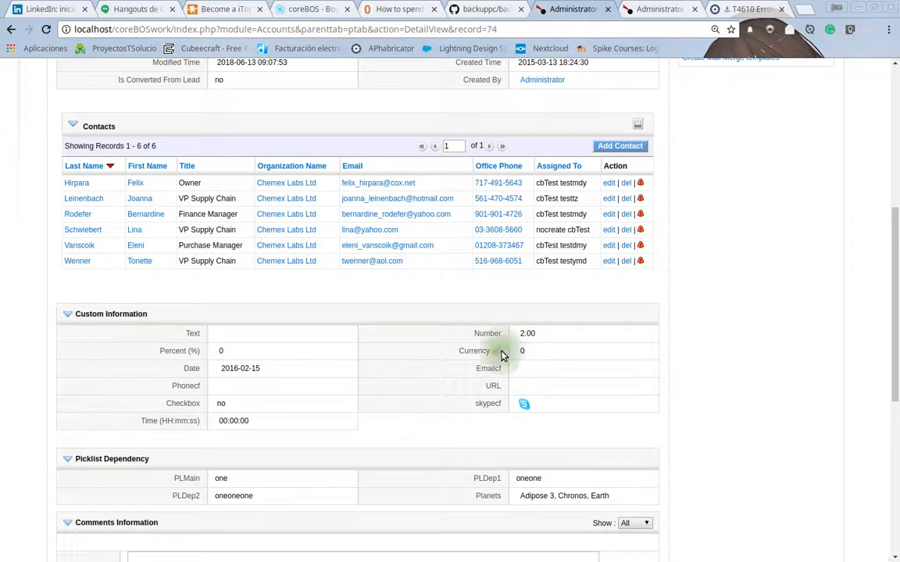
{"action": "left_click", "coordinate": [502, 351]}
{"action": "scroll", "coordinate": [502, 353], "scroll_direction": "up", "scroll_amount": 5}
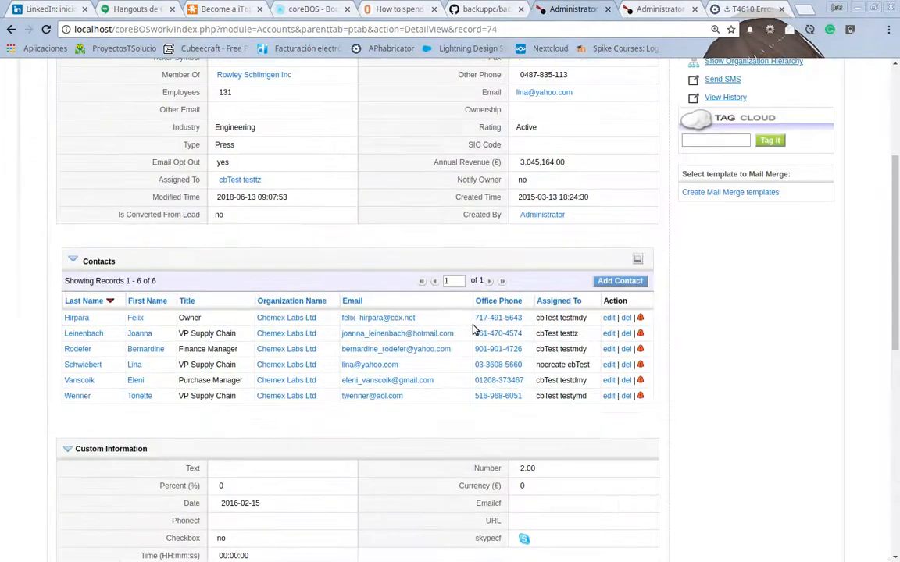
Edit and save the Chemex Labs Ltd record without changes to trigger the workflow, and check its Currency field.
{"action": "left_click", "coordinate": [666, 189]}
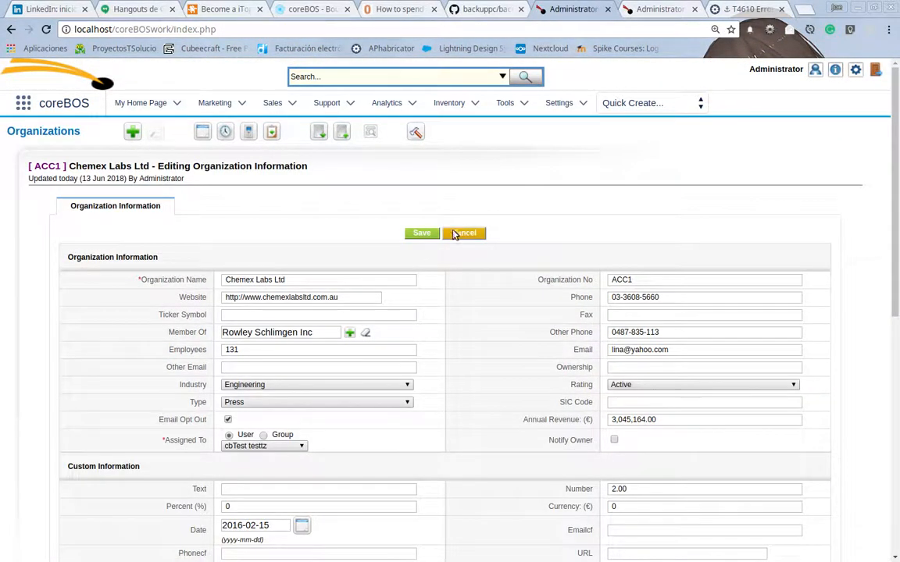
{"action": "left_click", "coordinate": [422, 234]}
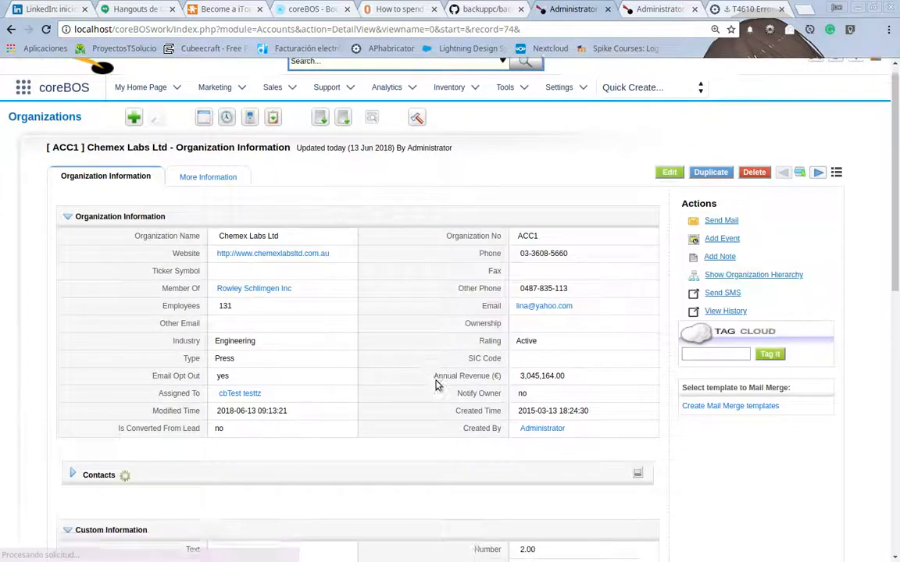
{"action": "scroll", "coordinate": [438, 385], "scroll_direction": "down", "scroll_amount": 4}
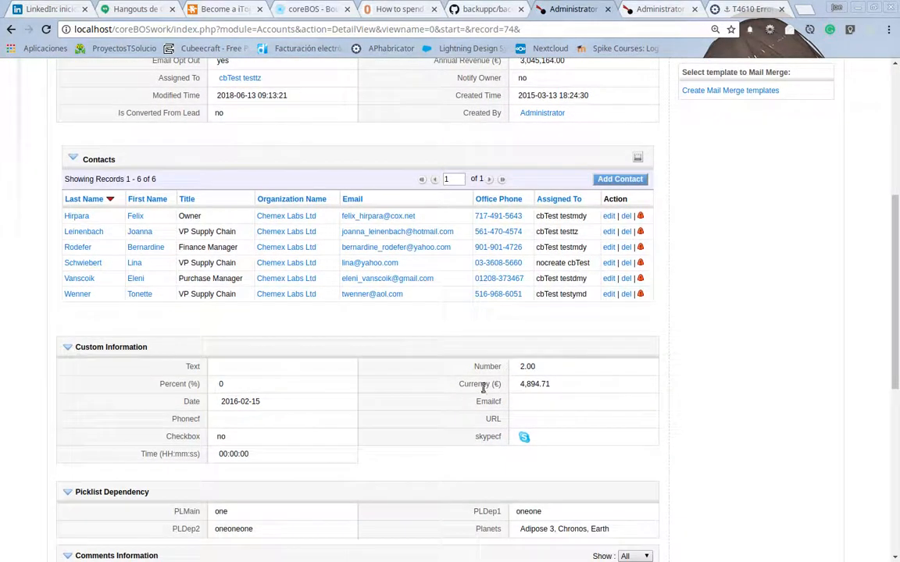
Open the related Invoice list of Chemex Labs Ltd and compare the invoice total with the Currency field.
{"action": "scroll", "coordinate": [398, 375], "scroll_direction": "up", "scroll_amount": 4}
{"action": "mouse_move", "coordinate": [225, 193]}
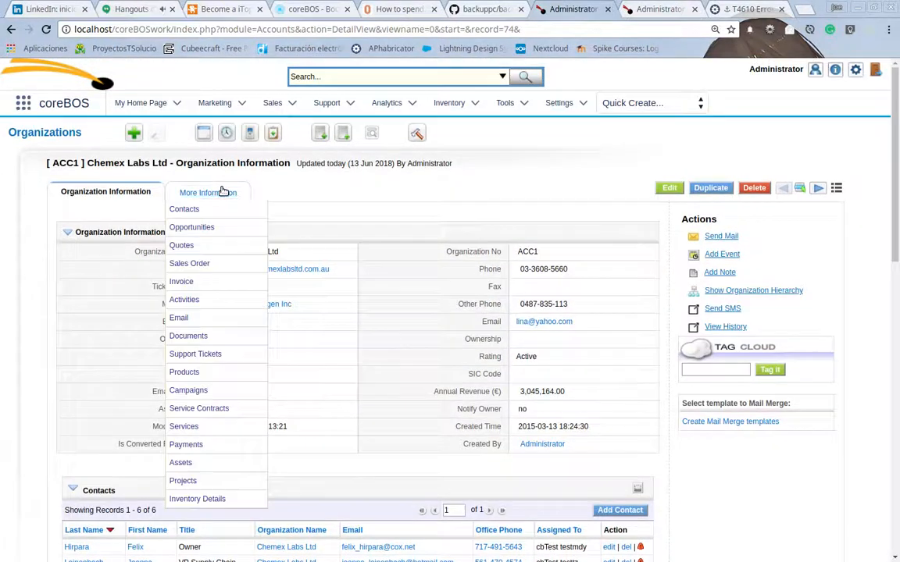
{"action": "left_click", "coordinate": [186, 285]}
{"action": "scroll", "coordinate": [187, 286], "scroll_direction": "up", "scroll_amount": 3}
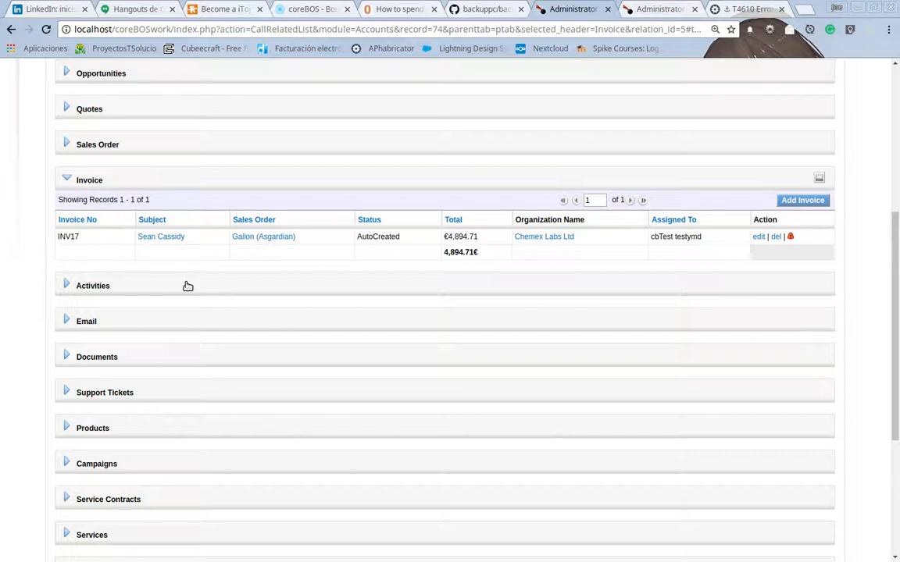
{"action": "scroll", "coordinate": [187, 286], "scroll_direction": "up", "scroll_amount": 2}
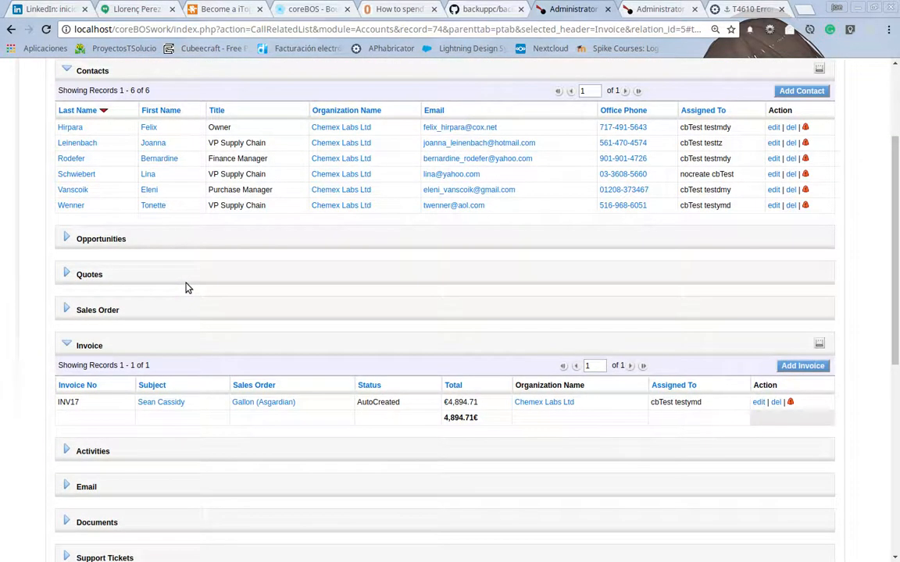
Return to the FillInContactInfo workflow task and add a second field assignment targeting the Text field.
{"action": "left_click", "coordinate": [629, 9]}
{"action": "left_click", "coordinate": [756, 539]}
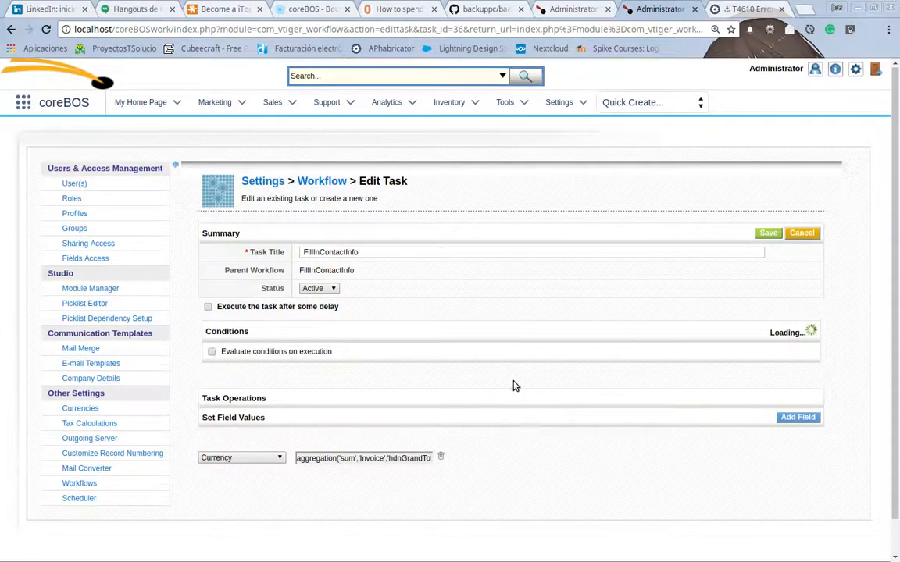
{"action": "scroll", "coordinate": [514, 385], "scroll_direction": "down", "scroll_amount": 1}
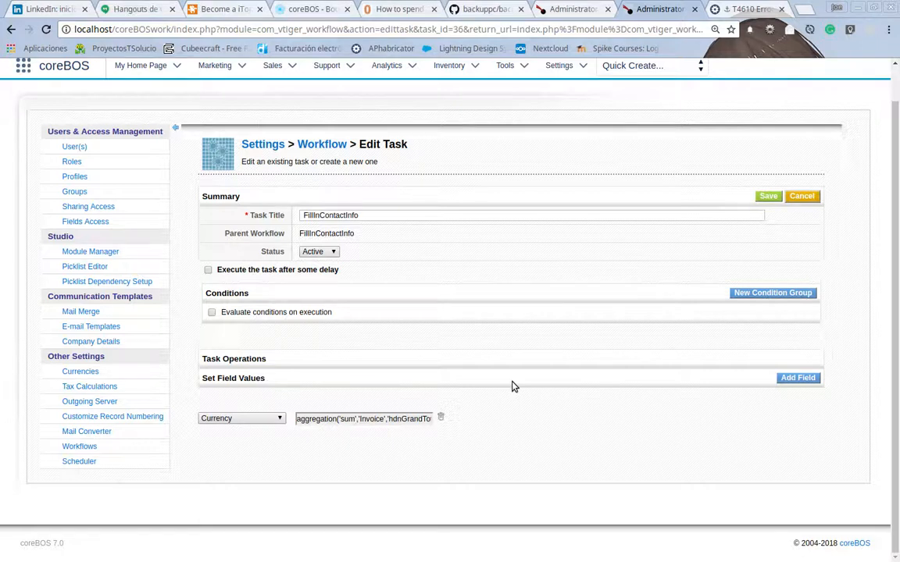
{"action": "left_click", "coordinate": [803, 382]}
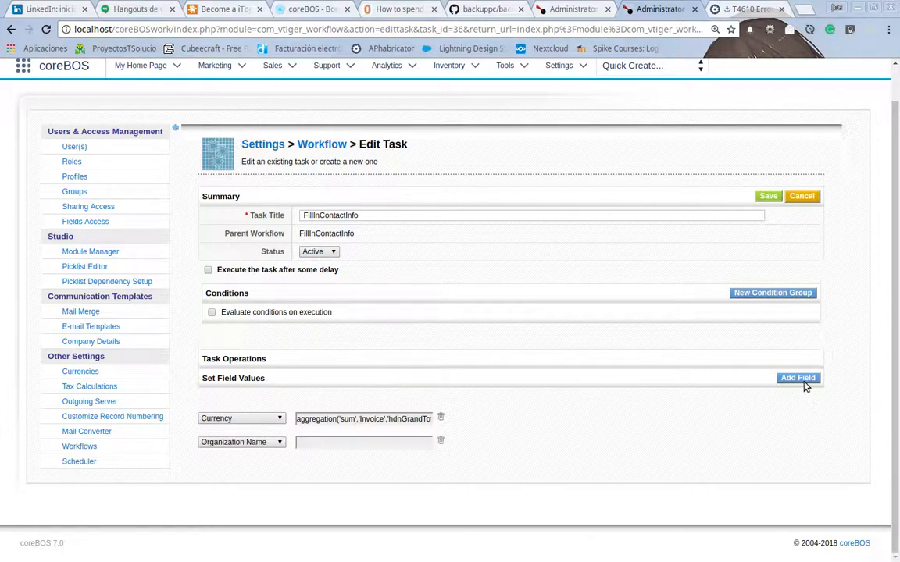
{"action": "left_click", "coordinate": [248, 442]}
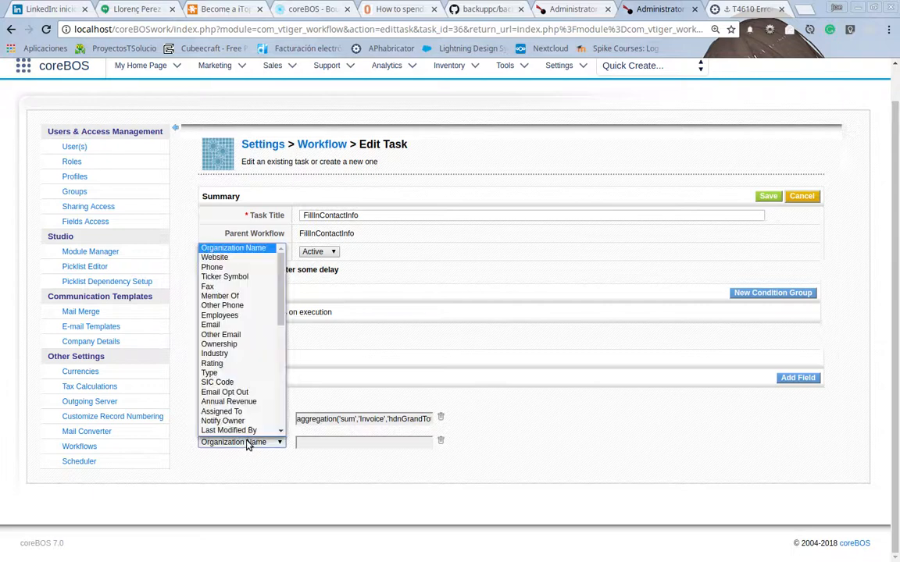
{"action": "scroll", "coordinate": [243, 374], "scroll_direction": "down", "scroll_amount": 4}
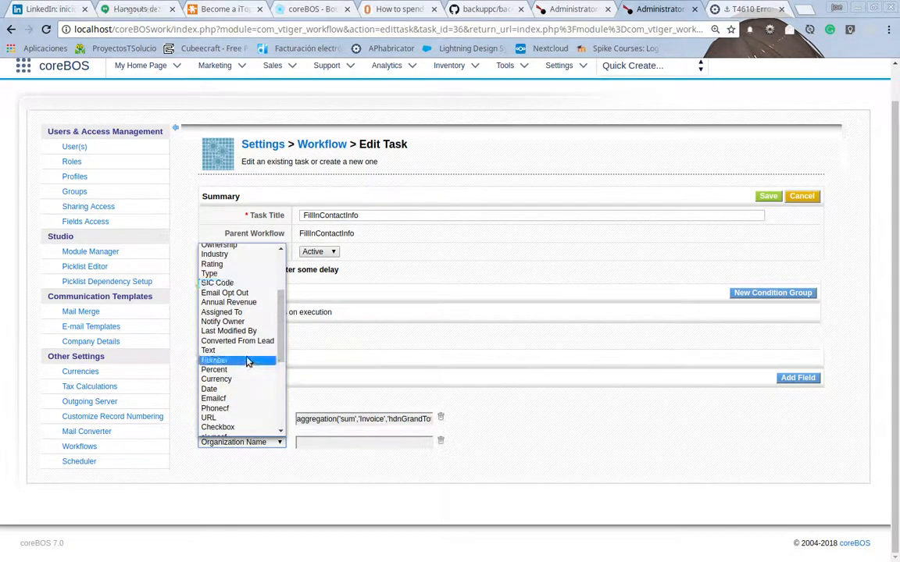
{"action": "left_click", "coordinate": [249, 359]}
Set the Text field's value to the expression aggregation('max','Contacts','firstname','[title,e,Owner,or]').
{"action": "left_click", "coordinate": [366, 442]}
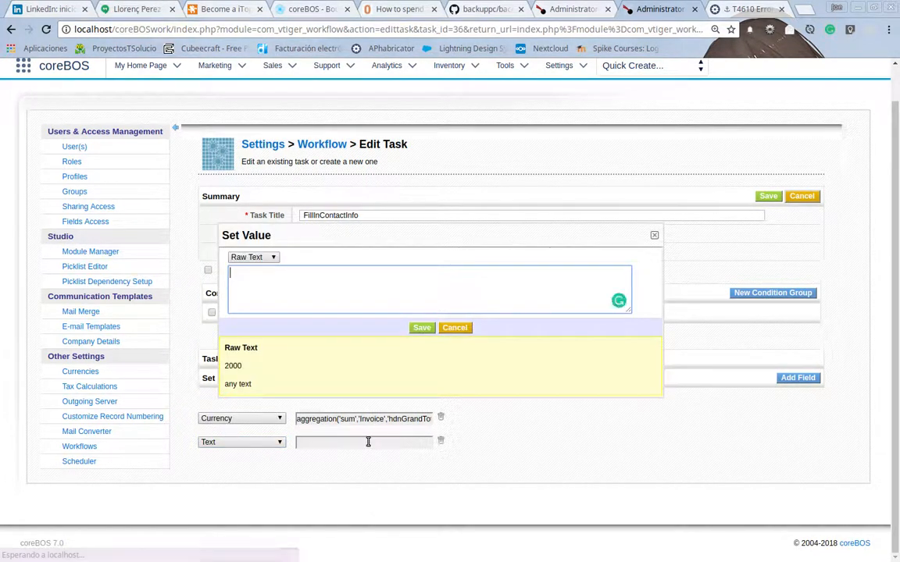
{"action": "left_click", "coordinate": [251, 256]}
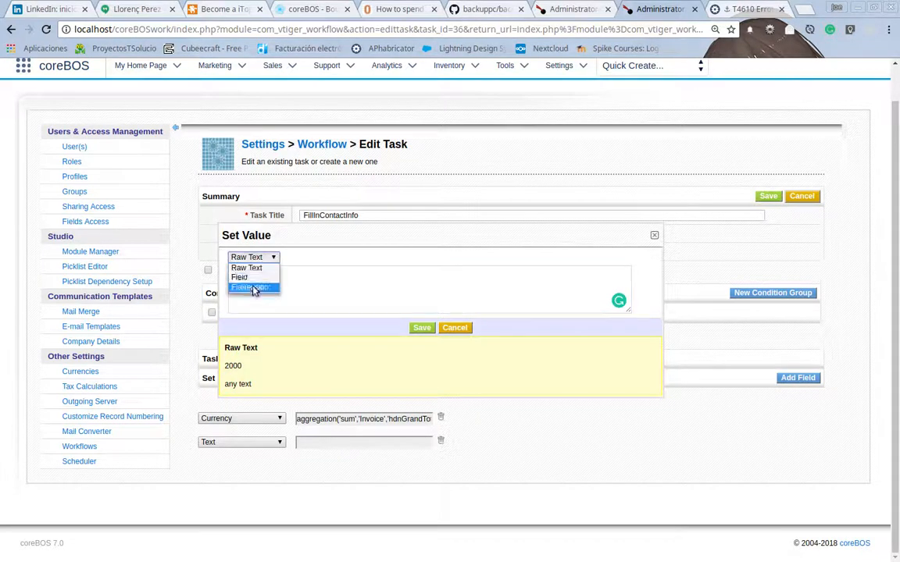
{"action": "left_click", "coordinate": [254, 289]}
{"action": "left_click", "coordinate": [271, 288]}
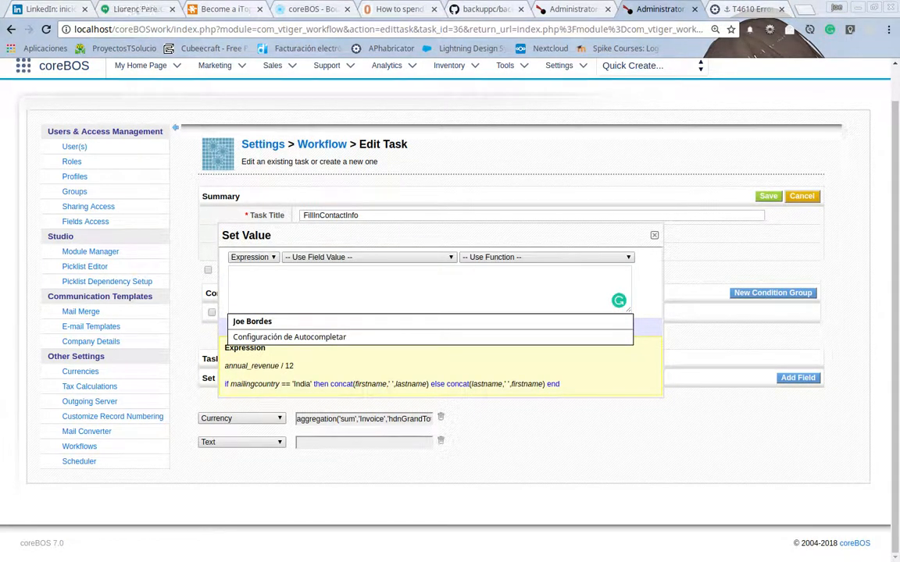
{"action": "type", "text": "aggregation('max','Contacts','firstname','[title,e,Owner,or]')"}
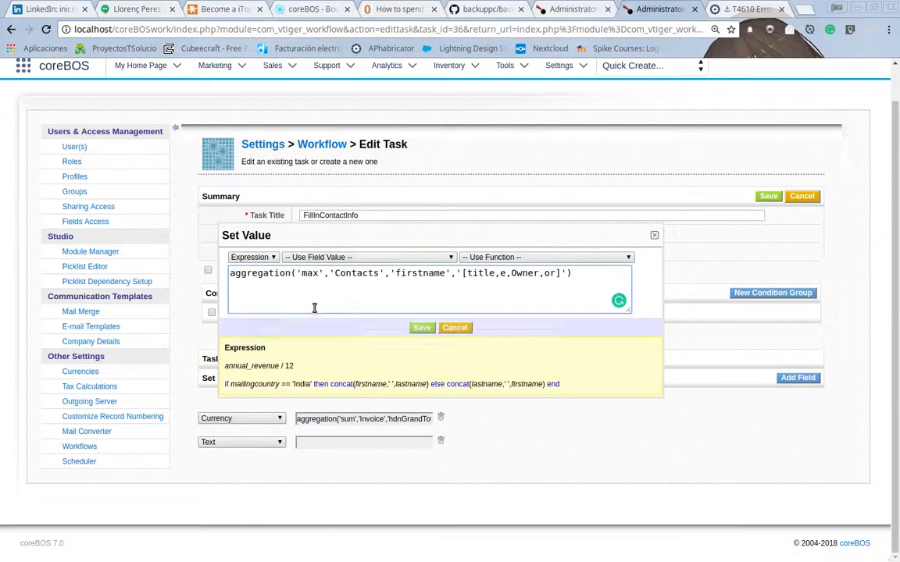
Examine the parts of the Text field's aggregation expression: operation, module, field name and title condition.
{"action": "double_click", "coordinate": [420, 272]}
{"action": "double_click", "coordinate": [359, 273]}
{"action": "double_click", "coordinate": [412, 272]}
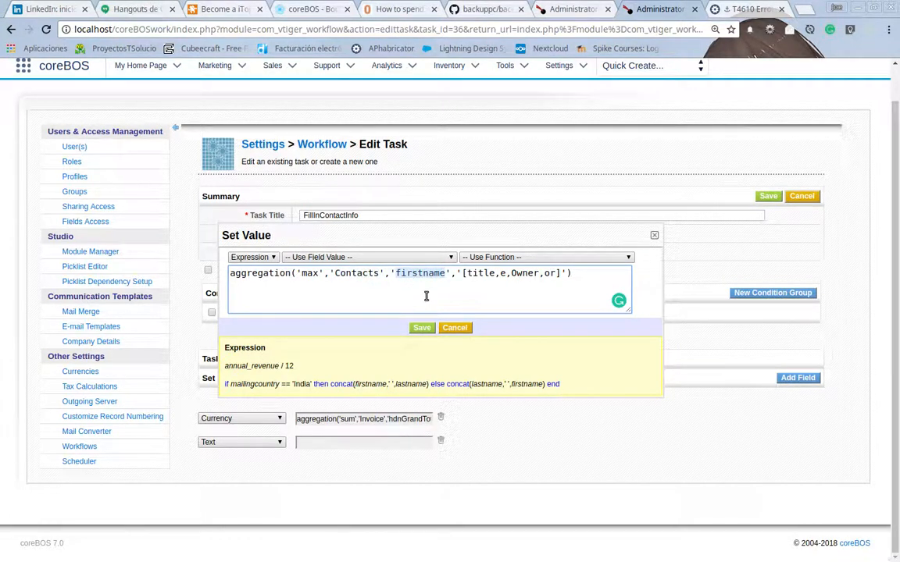
{"action": "double_click", "coordinate": [310, 274]}
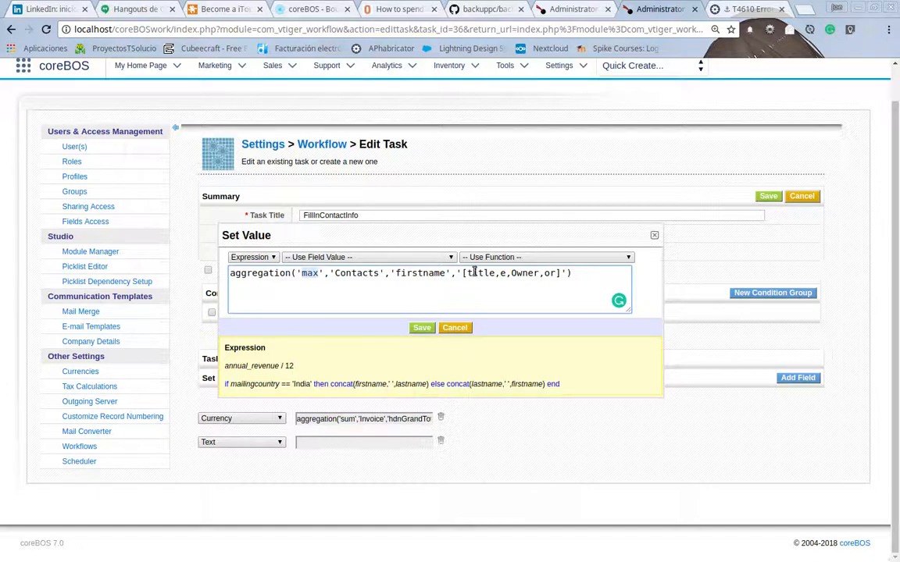
{"action": "left_click_drag", "start_coordinate": [467, 274], "coordinate": [491, 275]}
{"action": "double_click", "coordinate": [502, 274]}
{"action": "double_click", "coordinate": [530, 273]}
{"action": "double_click", "coordinate": [551, 273]}
{"action": "double_click", "coordinate": [480, 271]}
{"action": "double_click", "coordinate": [504, 271]}
{"action": "double_click", "coordinate": [522, 273]}
Save the Text field's expression and the FillInContactInfo task.
{"action": "left_click", "coordinate": [422, 327]}
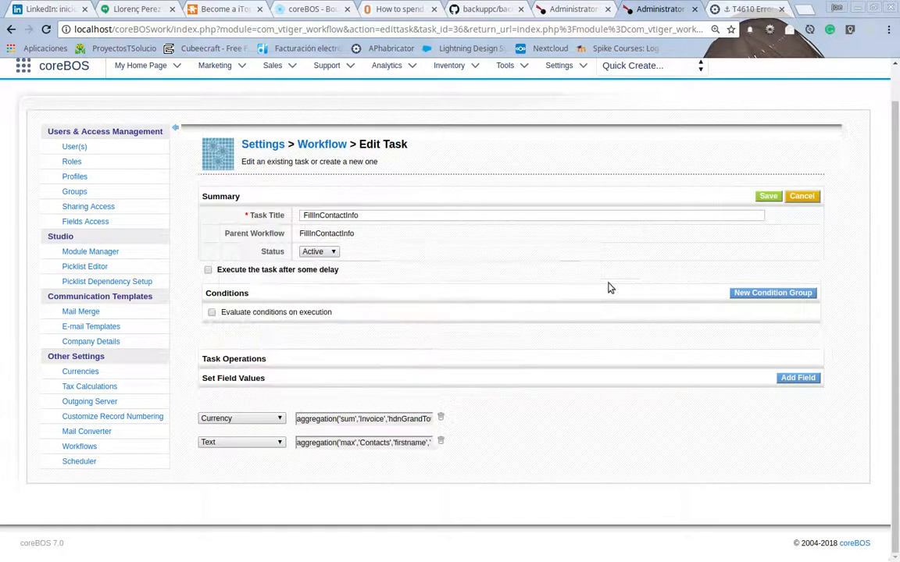
{"action": "left_click", "coordinate": [767, 197]}
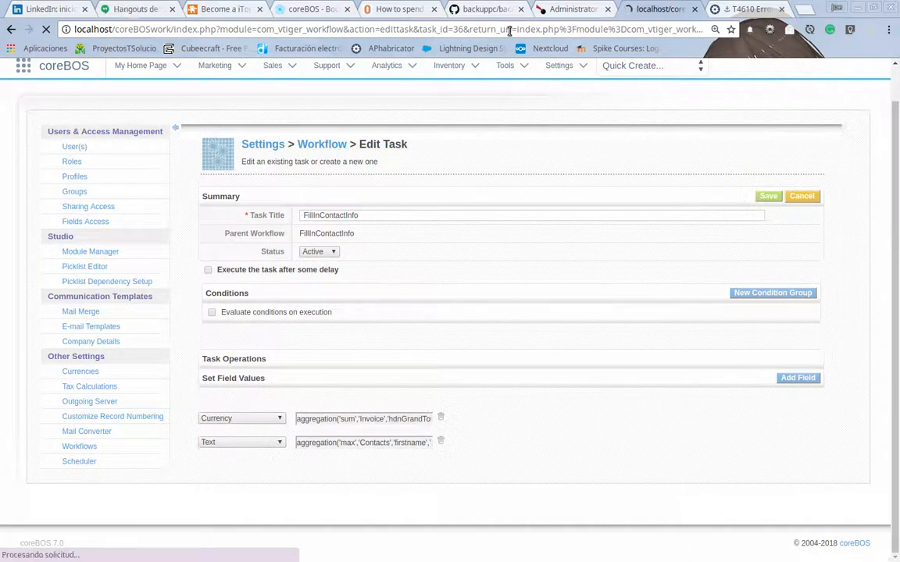
Return to the Chemex Labs Ltd organization details and examine the Text field under Custom Information.
{"action": "left_click", "coordinate": [571, 9]}
{"action": "scroll", "coordinate": [630, 234], "scroll_direction": "up", "scroll_amount": 3}
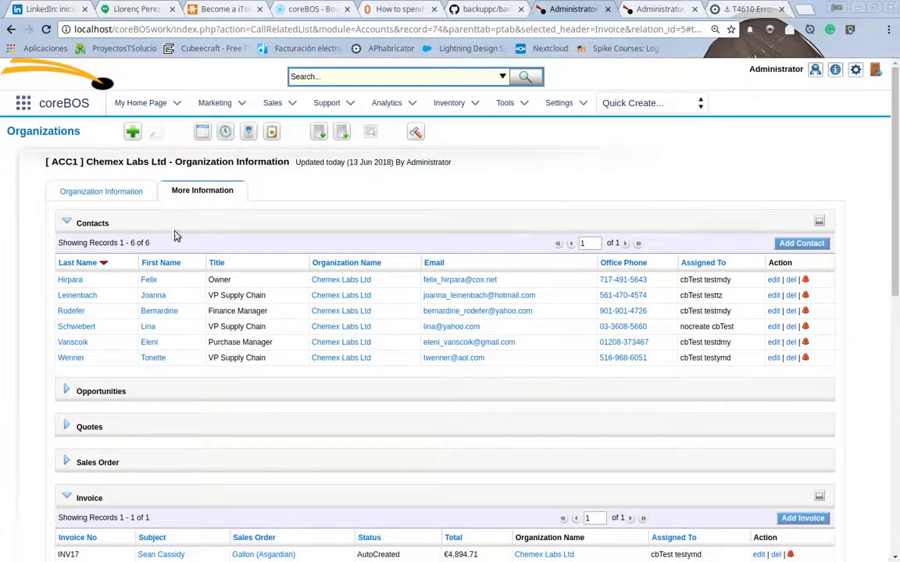
{"action": "left_click", "coordinate": [86, 193]}
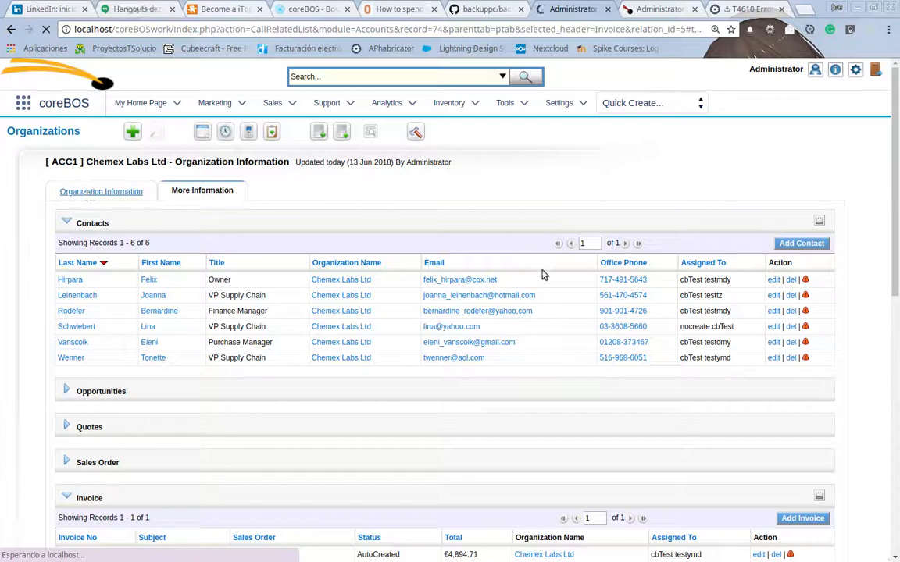
{"action": "scroll", "coordinate": [503, 367], "scroll_direction": "down", "scroll_amount": 3}
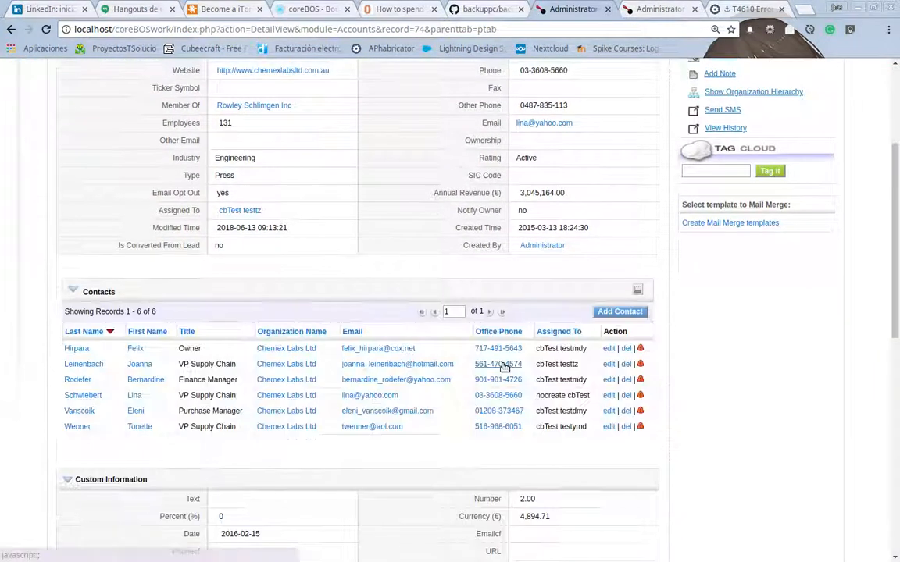
{"action": "scroll", "coordinate": [504, 367], "scroll_direction": "down", "scroll_amount": 3}
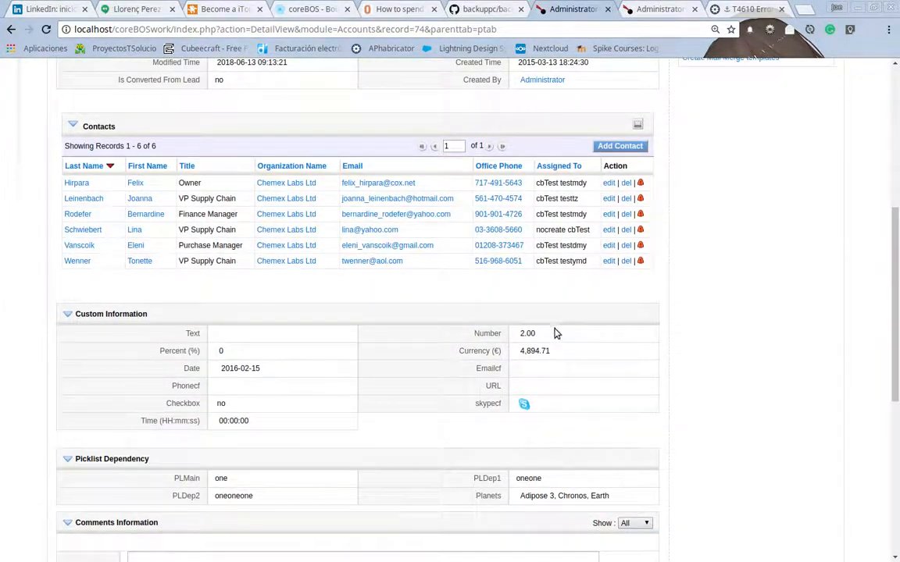
Edit and save the Chemex Labs Ltd record without changes to trigger the workflow, and check its Text field.
{"action": "scroll", "coordinate": [555, 334], "scroll_direction": "up", "scroll_amount": 6}
{"action": "left_click", "coordinate": [668, 156]}
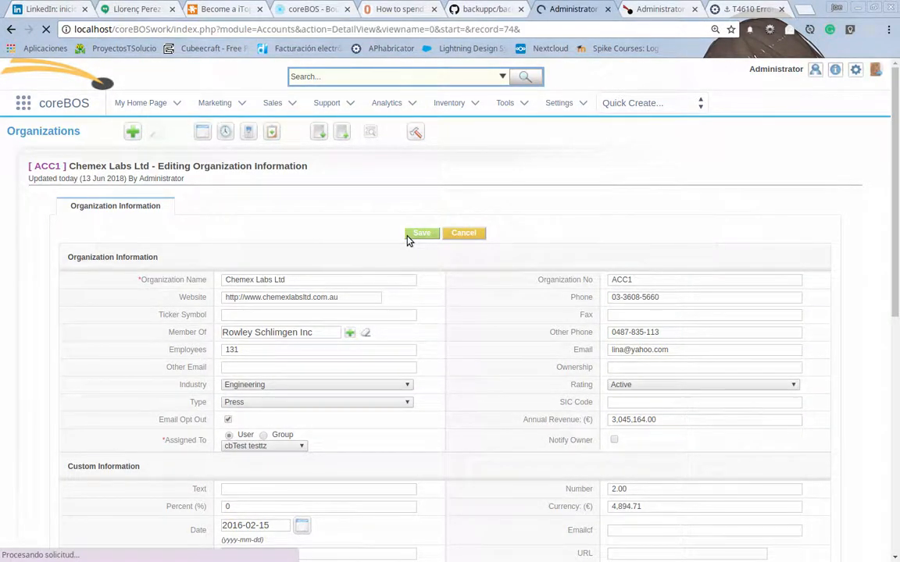
{"action": "scroll", "coordinate": [408, 240], "scroll_direction": "down", "scroll_amount": 3}
{"action": "scroll", "coordinate": [408, 240], "scroll_direction": "down", "scroll_amount": 3}
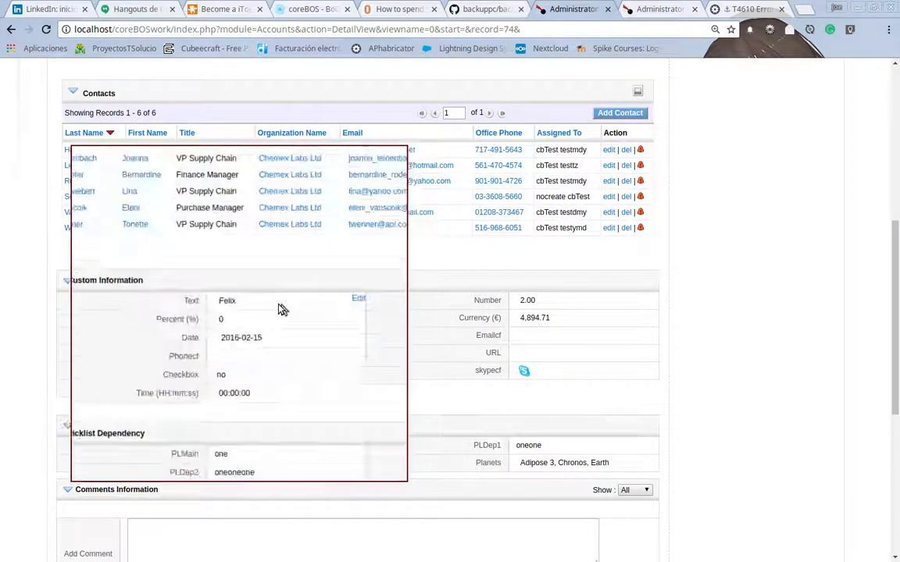
Edit the Organizations list filter "new view", replacing the skypecf column with the Text custom field, and save it.
{"action": "scroll", "coordinate": [275, 308], "scroll_direction": "up", "scroll_amount": 1}
{"action": "scroll", "coordinate": [275, 308], "scroll_direction": "up", "scroll_amount": 4}
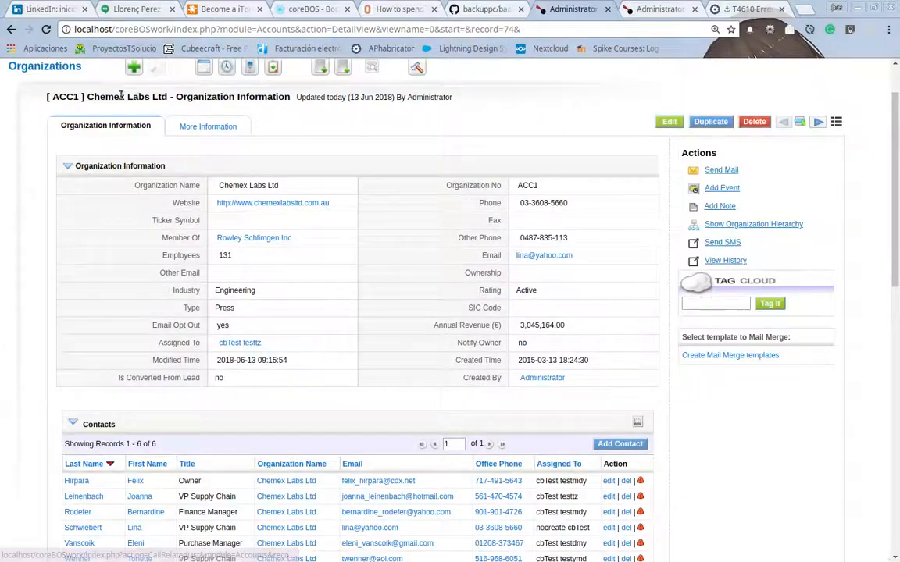
{"action": "left_click", "coordinate": [55, 69]}
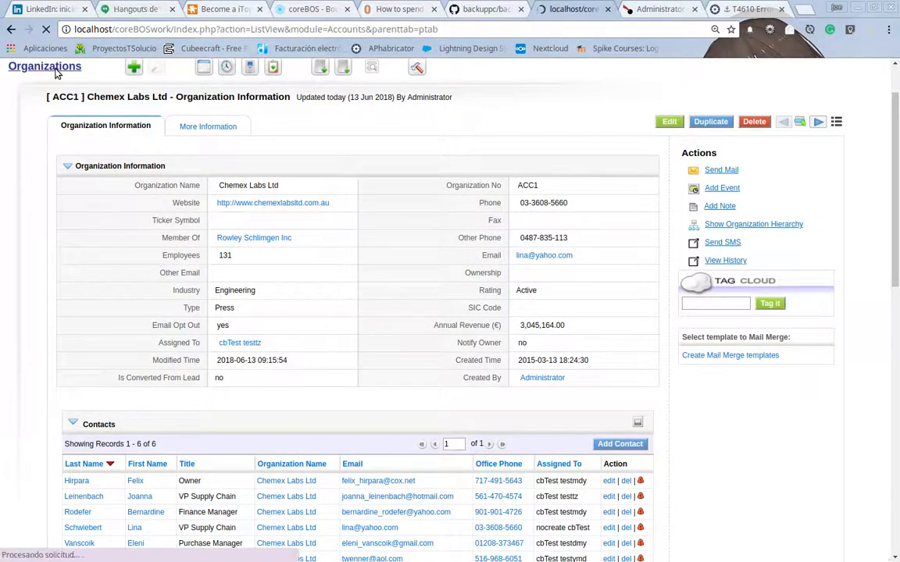
{"action": "left_click", "coordinate": [515, 232]}
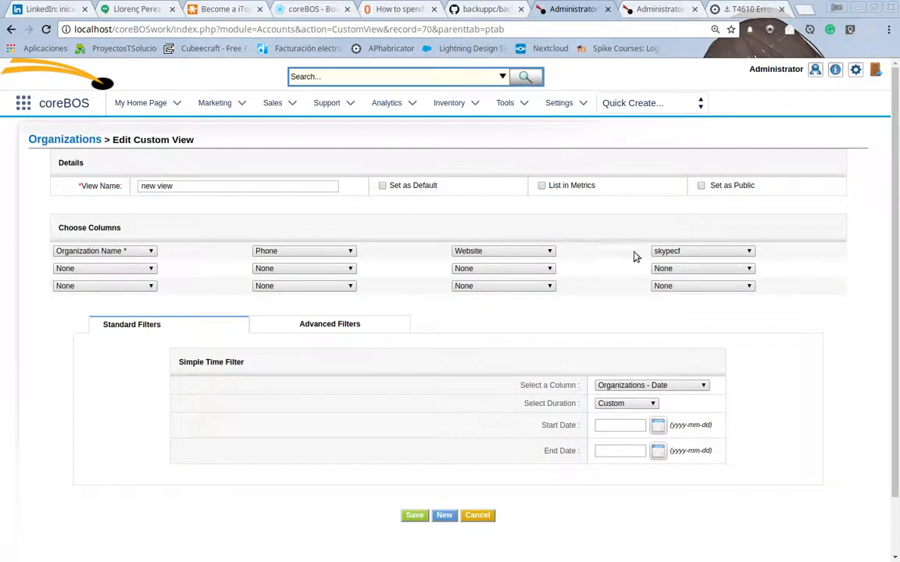
{"action": "left_click", "coordinate": [724, 252]}
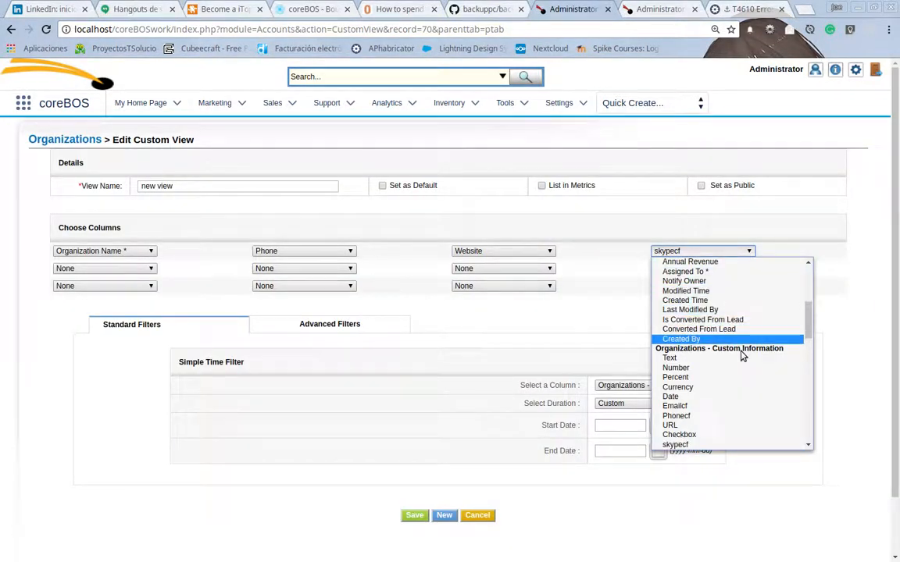
{"action": "scroll", "coordinate": [738, 343], "scroll_direction": "down", "scroll_amount": 1}
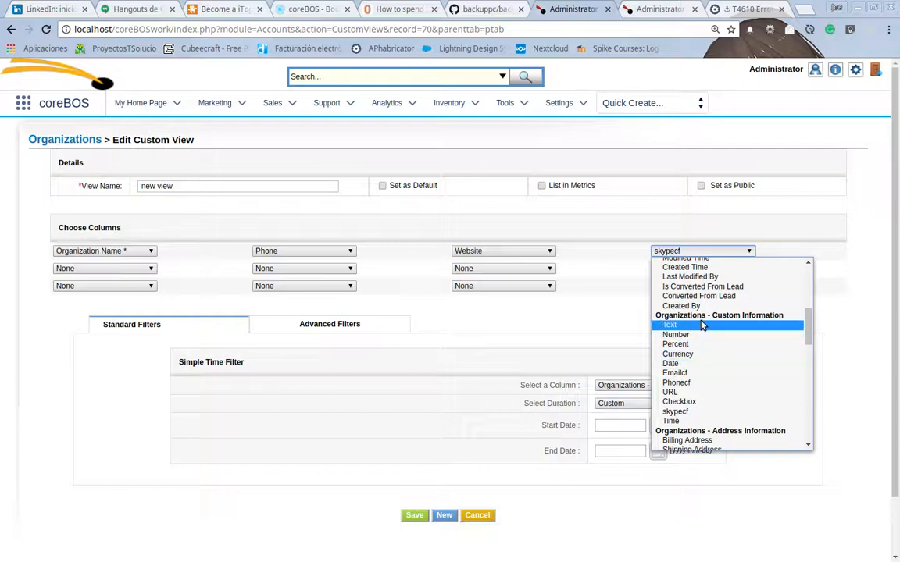
{"action": "left_click", "coordinate": [699, 325]}
{"action": "left_click", "coordinate": [414, 515]}
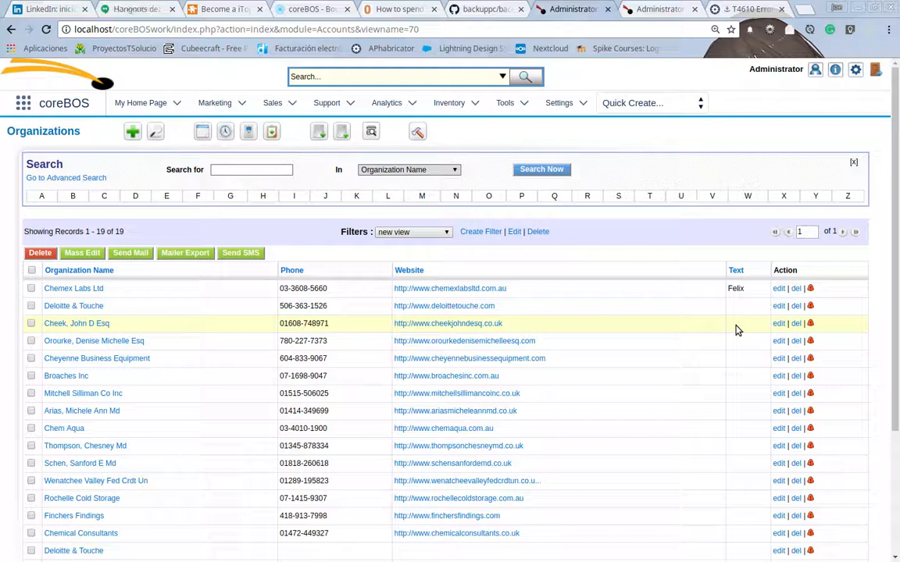
Open the Layout Editor of the Contacts module through the Module Manager.
{"action": "left_click", "coordinate": [418, 134]}
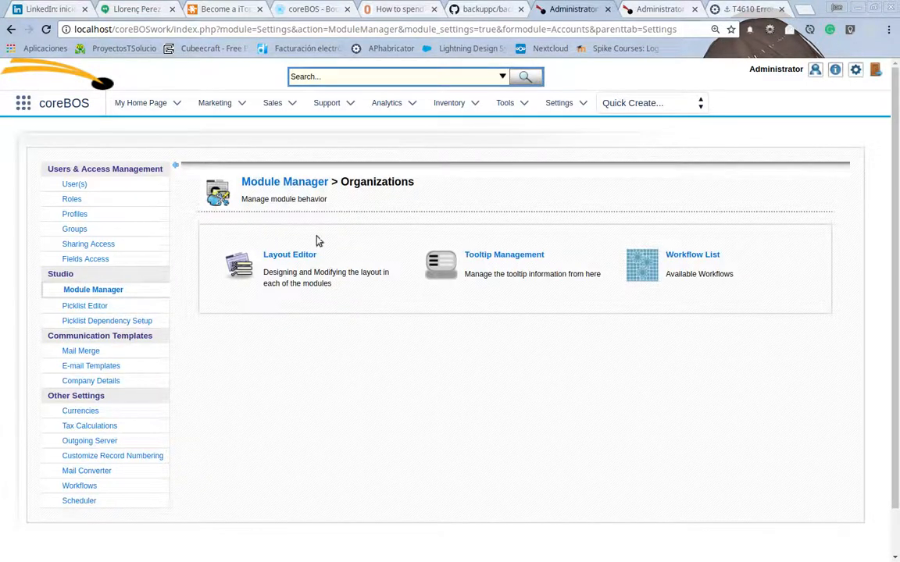
{"action": "left_click", "coordinate": [290, 256]}
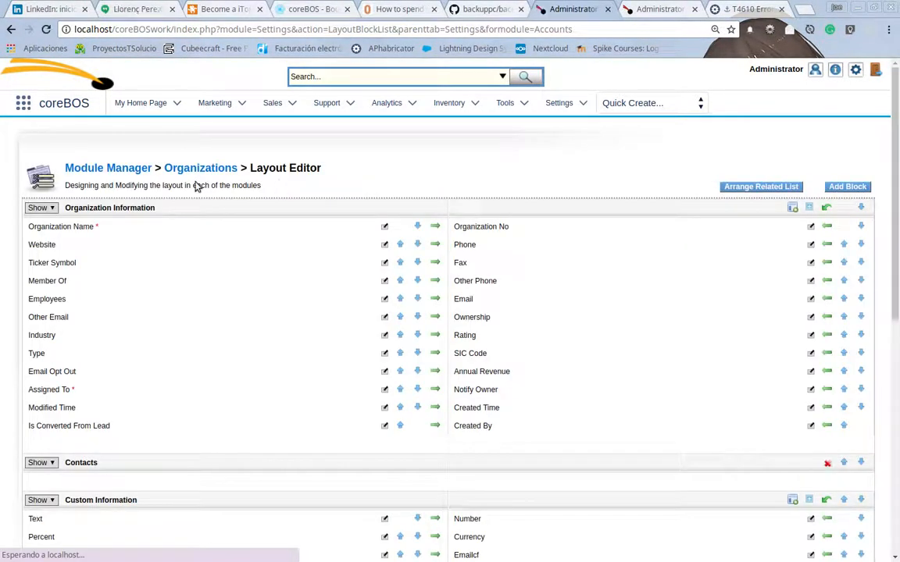
{"action": "left_click", "coordinate": [134, 175]}
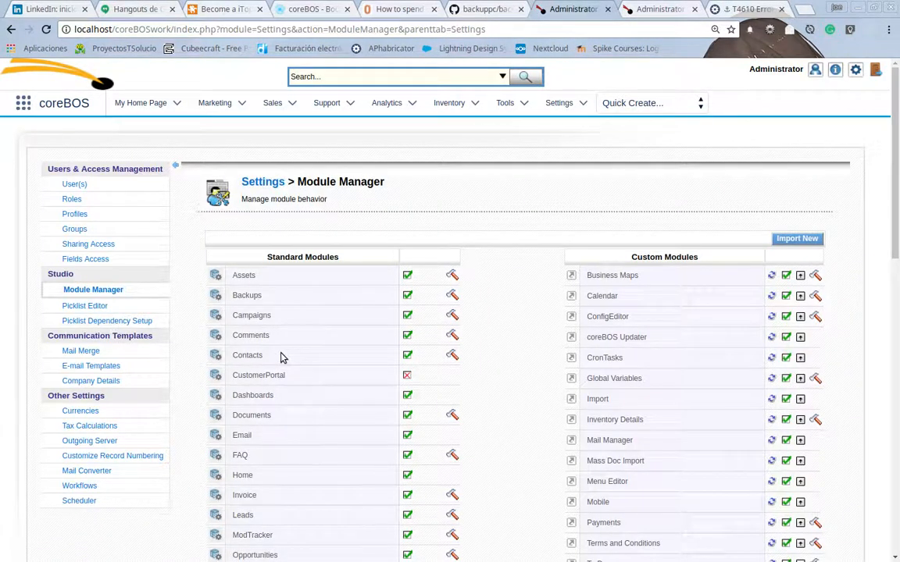
{"action": "left_click", "coordinate": [282, 356]}
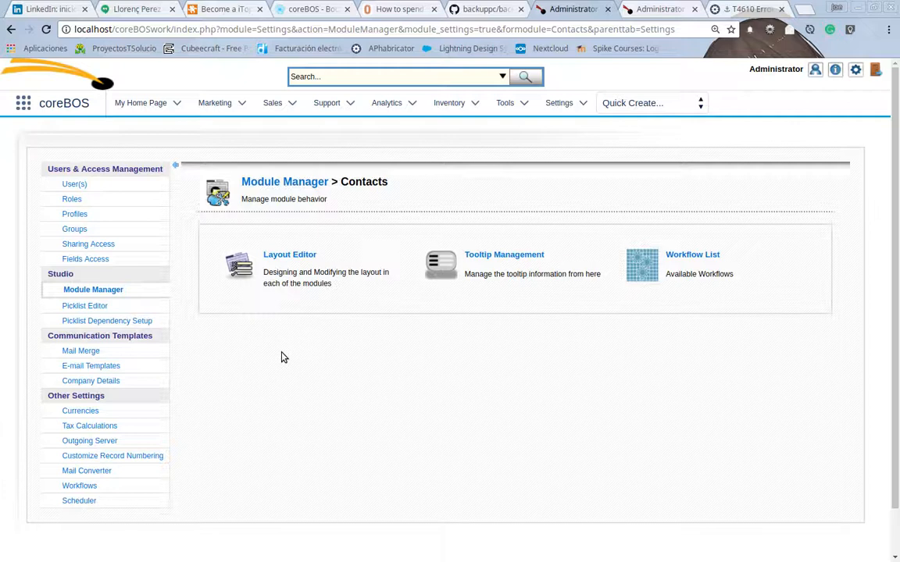
{"action": "left_click", "coordinate": [302, 257]}
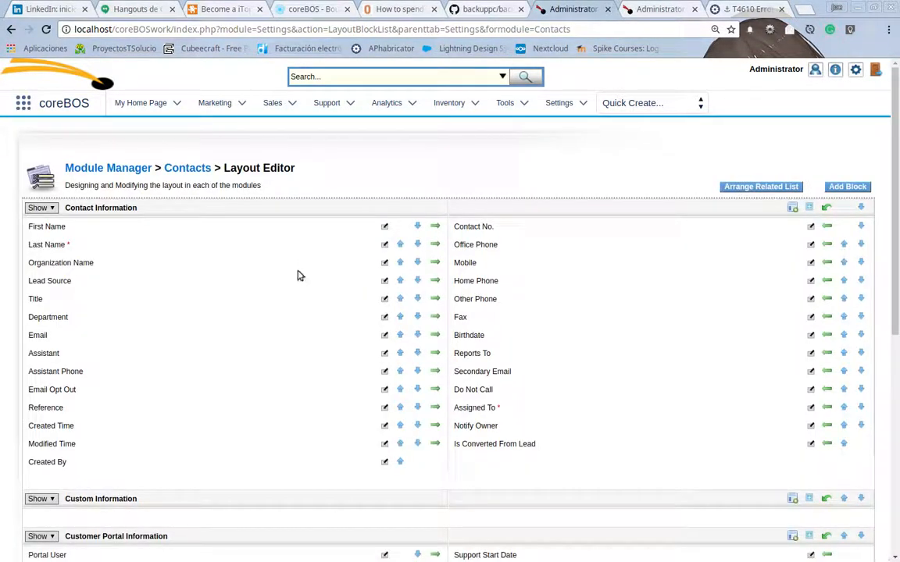
Look up the internal name of the Contacts Title field in its settings, and close them without saving.
{"action": "left_click", "coordinate": [384, 300]}
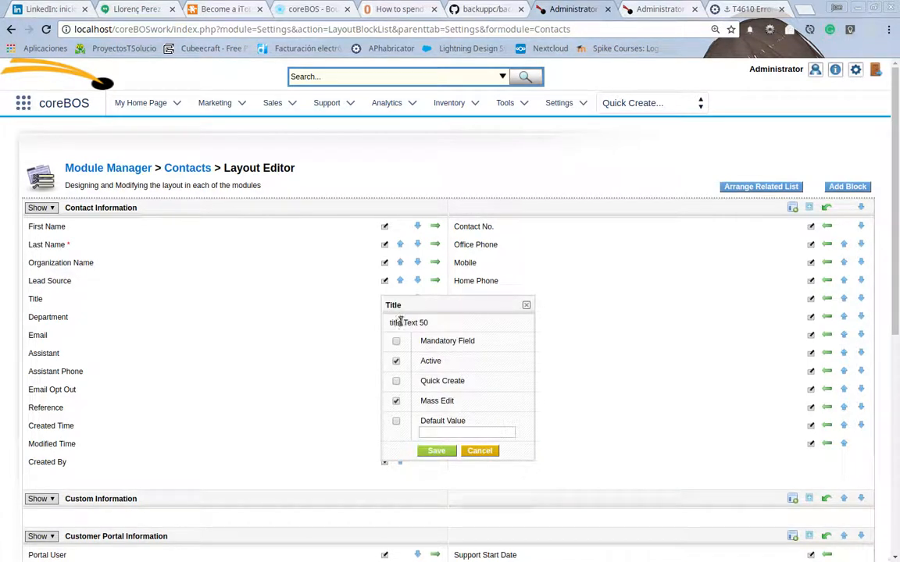
{"action": "double_click", "coordinate": [395, 324]}
{"action": "left_click", "coordinate": [478, 451]}
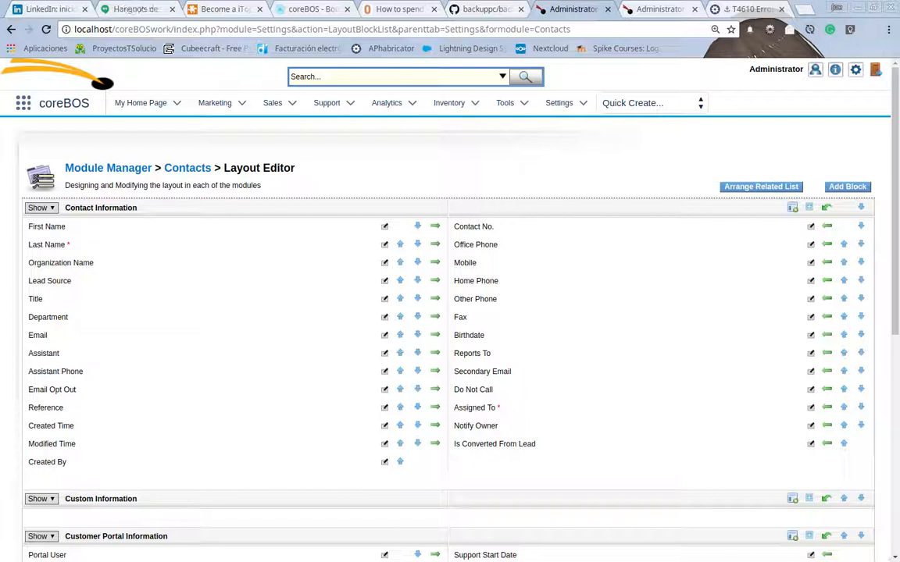
{"action": "mouse_move", "coordinate": [47, 246]}
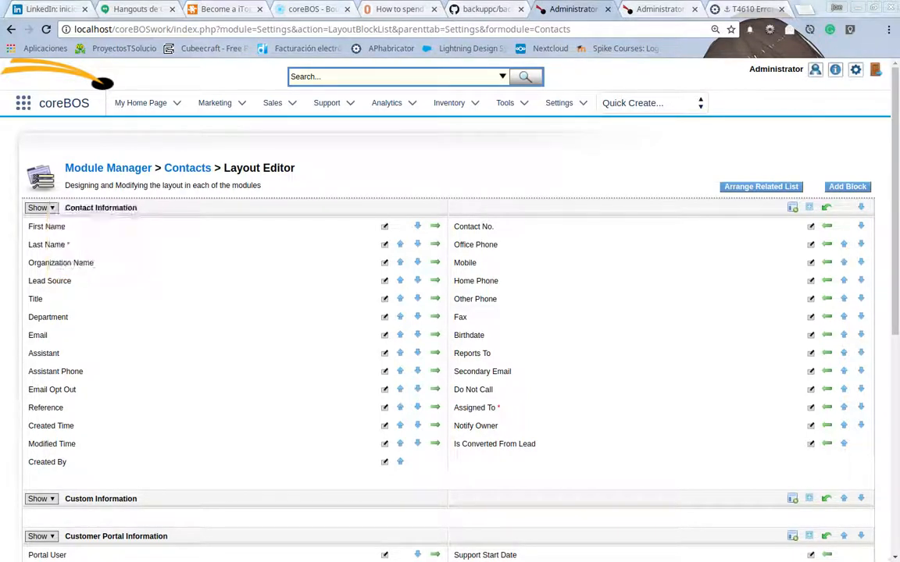